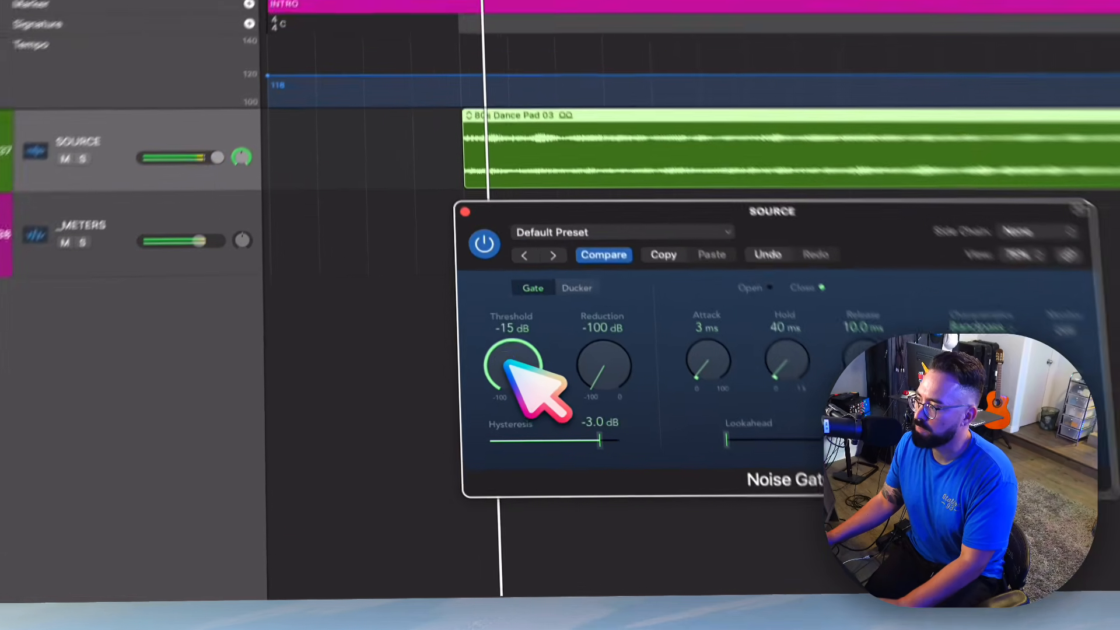
- Sweep the Noise Gate's threshold down to -88 dB and up to 0 dB
drag(486, 445, 517, 534)
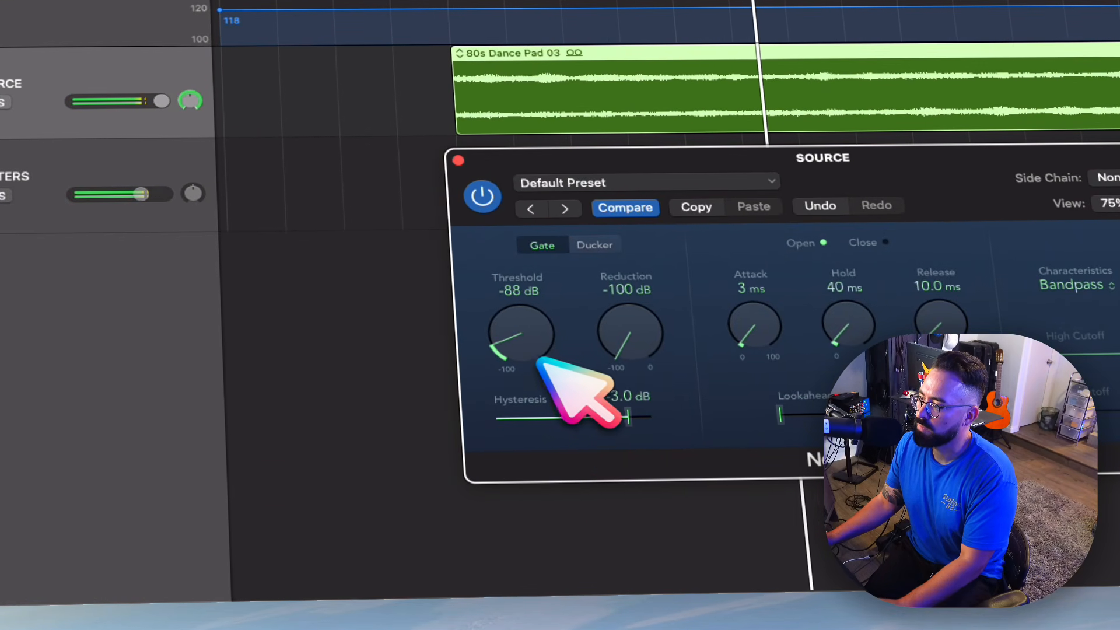
drag(540, 330, 570, 159)
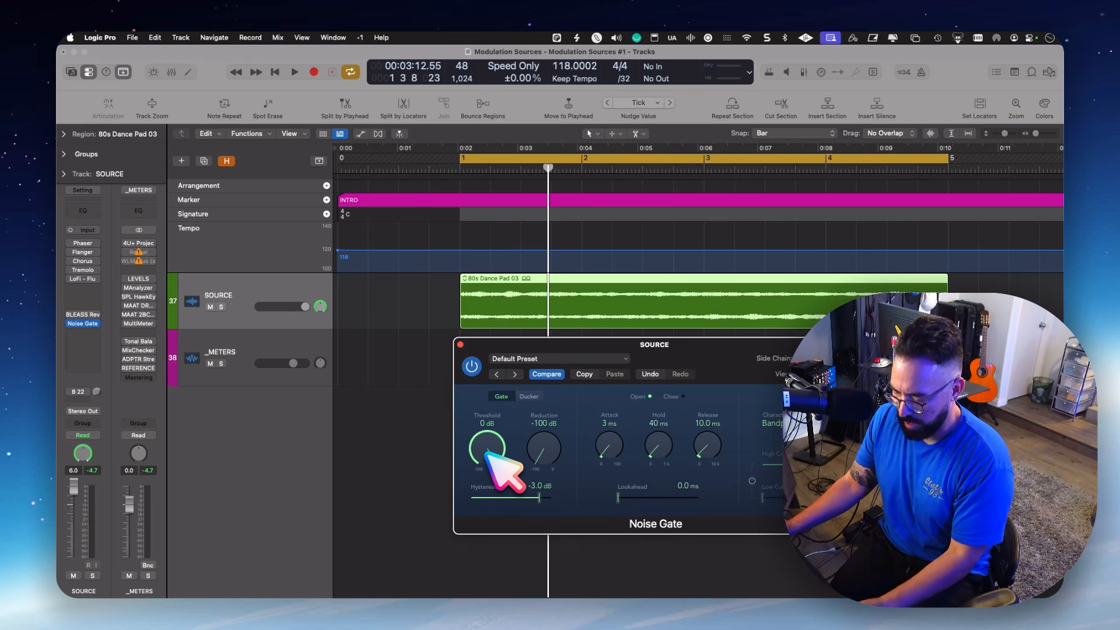
- Create a new audio track and place it directly above the SOURCE track
key(super+alt+a)
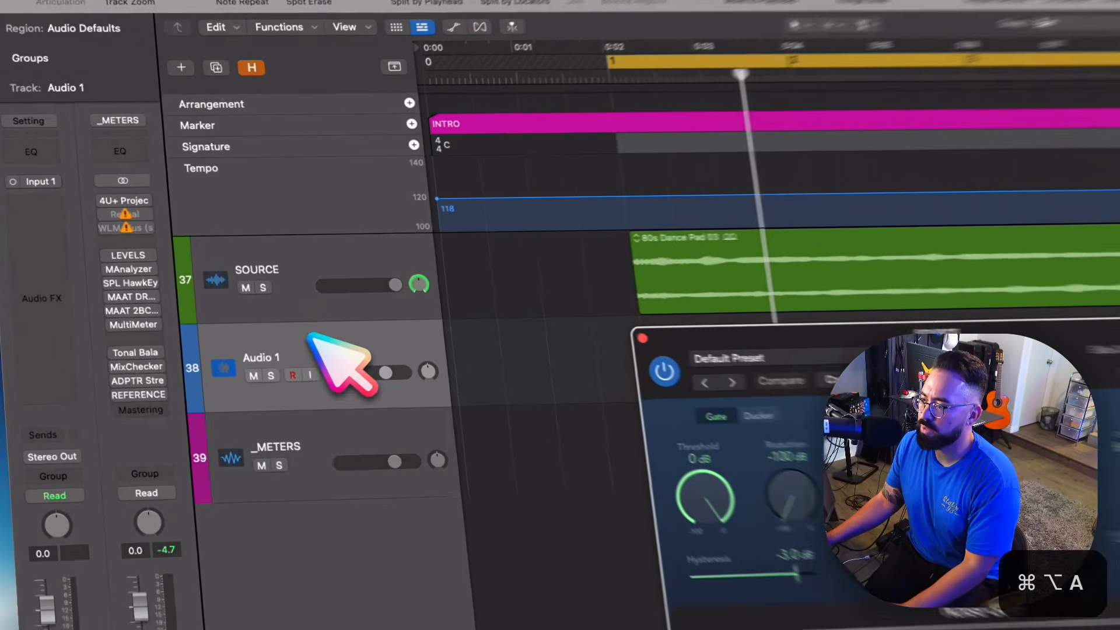
drag(280, 353, 278, 286)
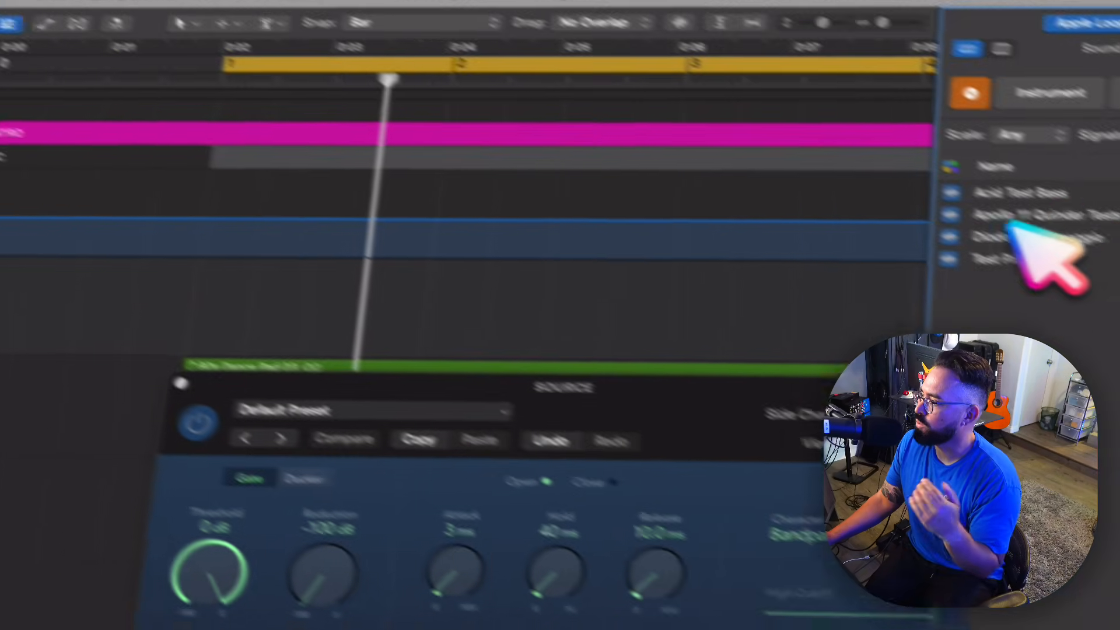
- Find the 80s Power Pop Kick loop by searching for "kick" and place it on the new audio track at bar 1
click(985, 211)
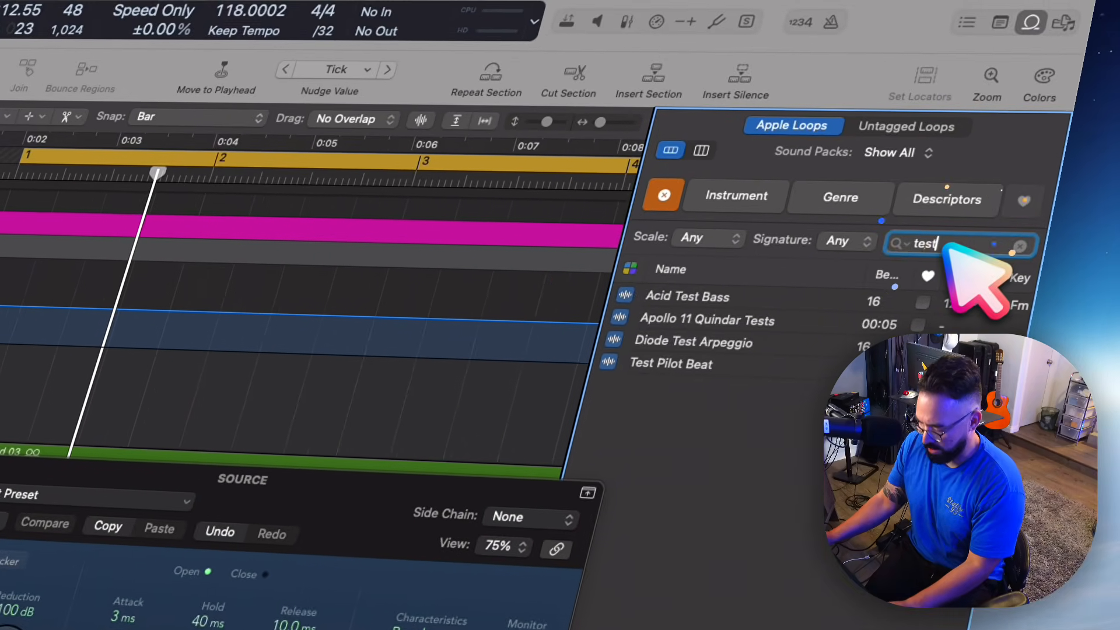
key(super+a)
text(k)
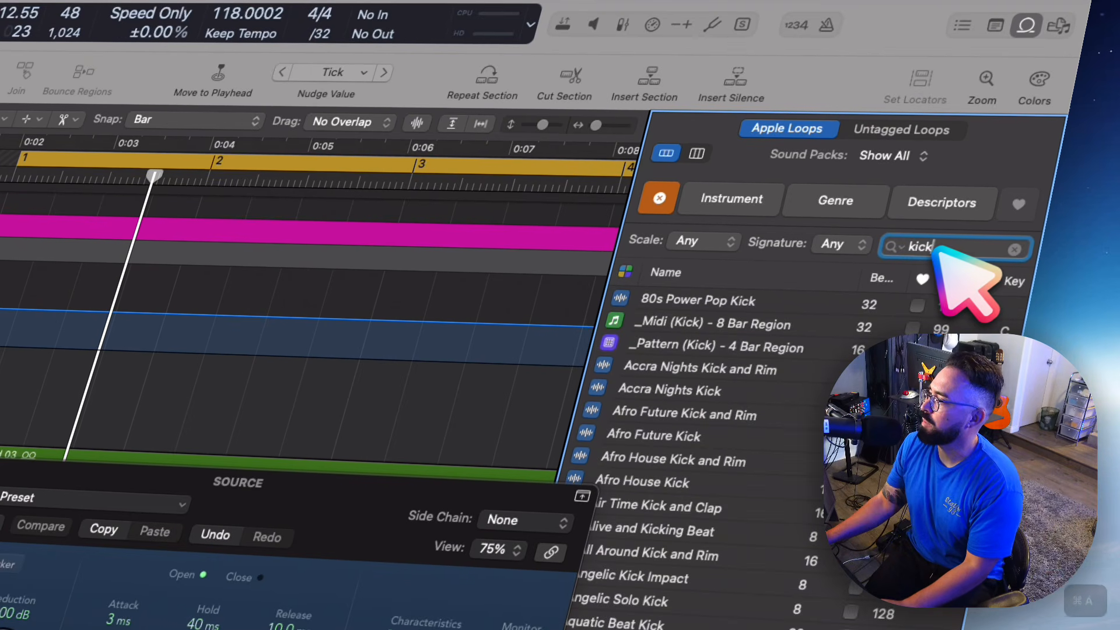
drag(691, 296, 1, 408)
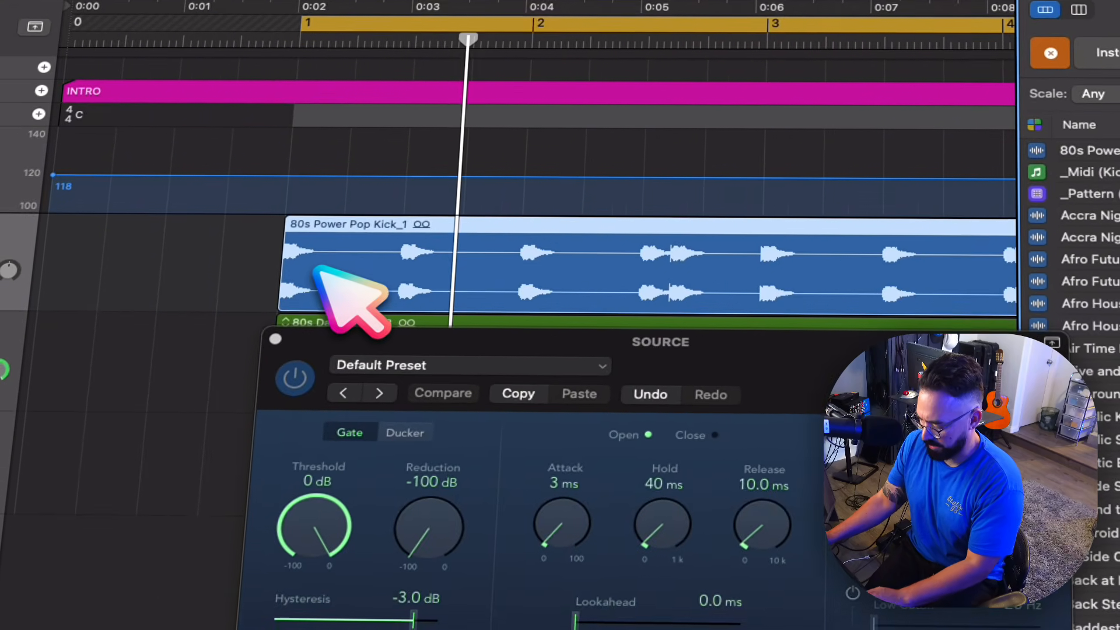
key(o)
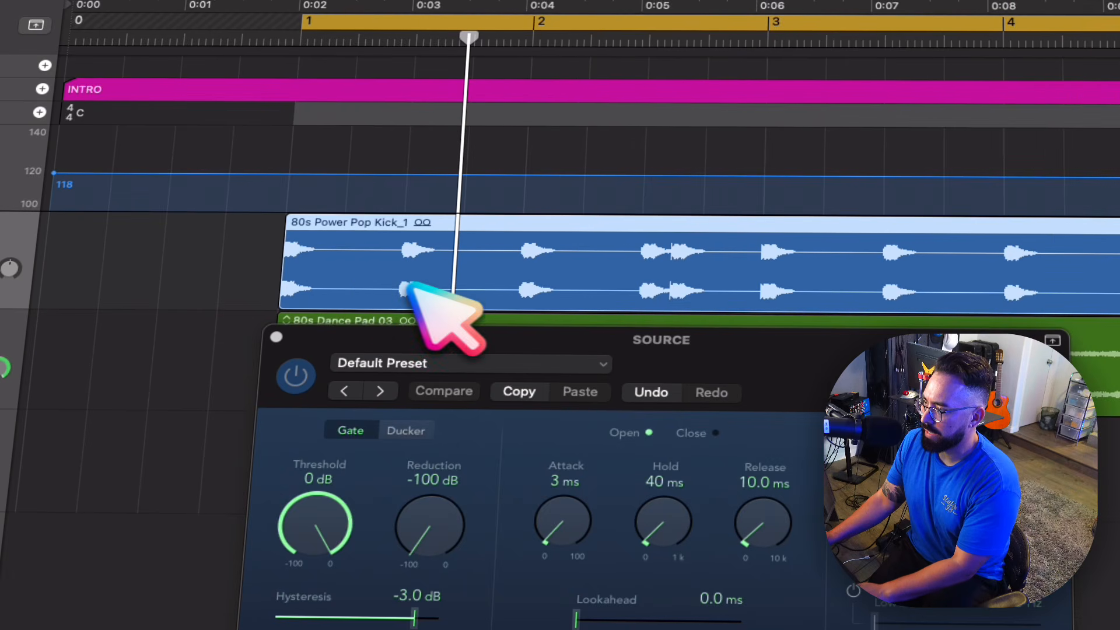
- Set the Noise Gate's side chain to the kick track, Audio 1, and mute the kick track
drag(752, 356, 759, 369)
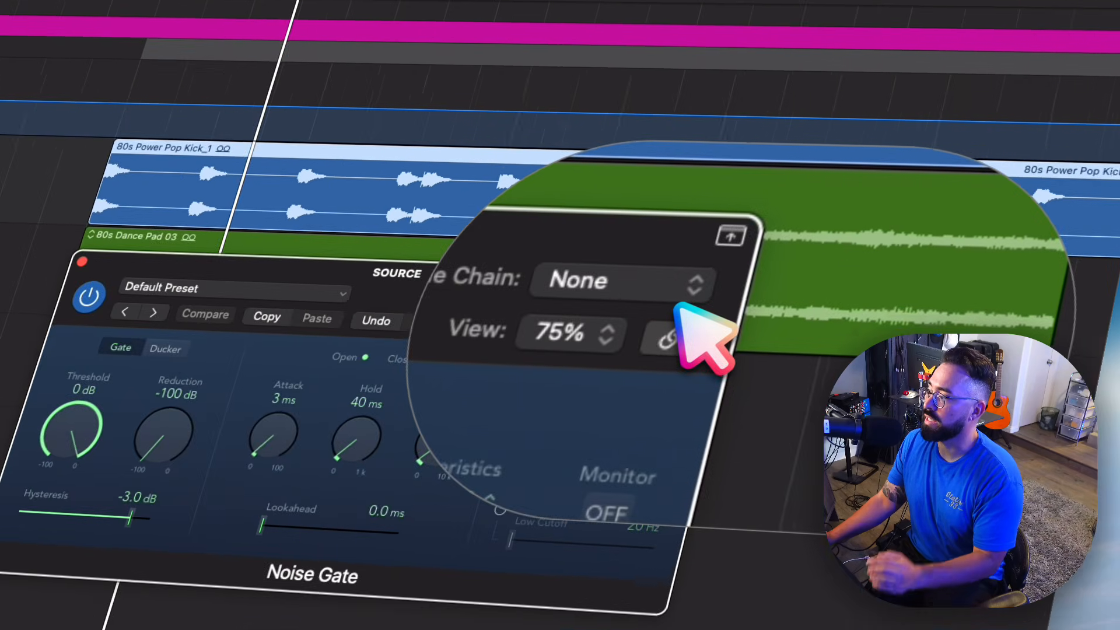
click(665, 305)
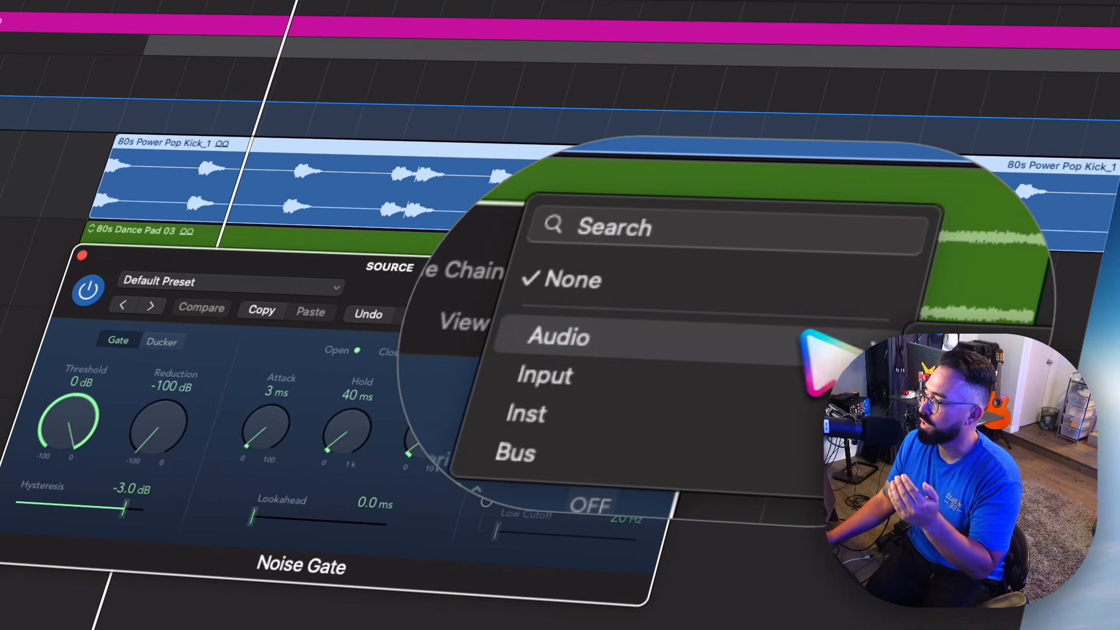
click(817, 338)
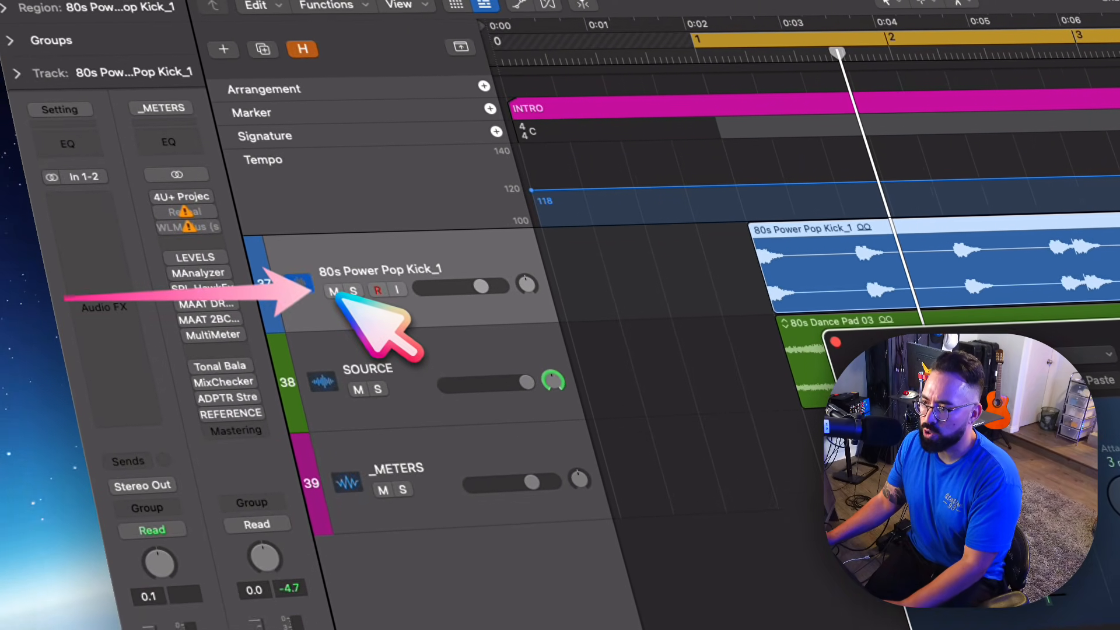
click(334, 291)
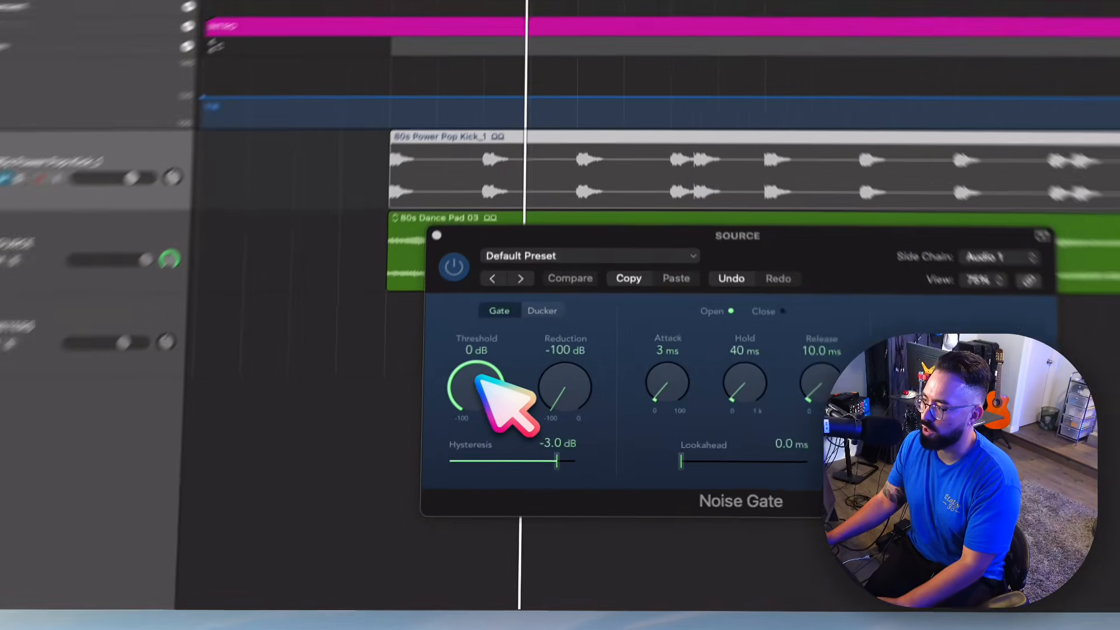
- Lower the Noise Gate's threshold to -25 dB while playing back the gated pad
drag(517, 444, 522, 459)
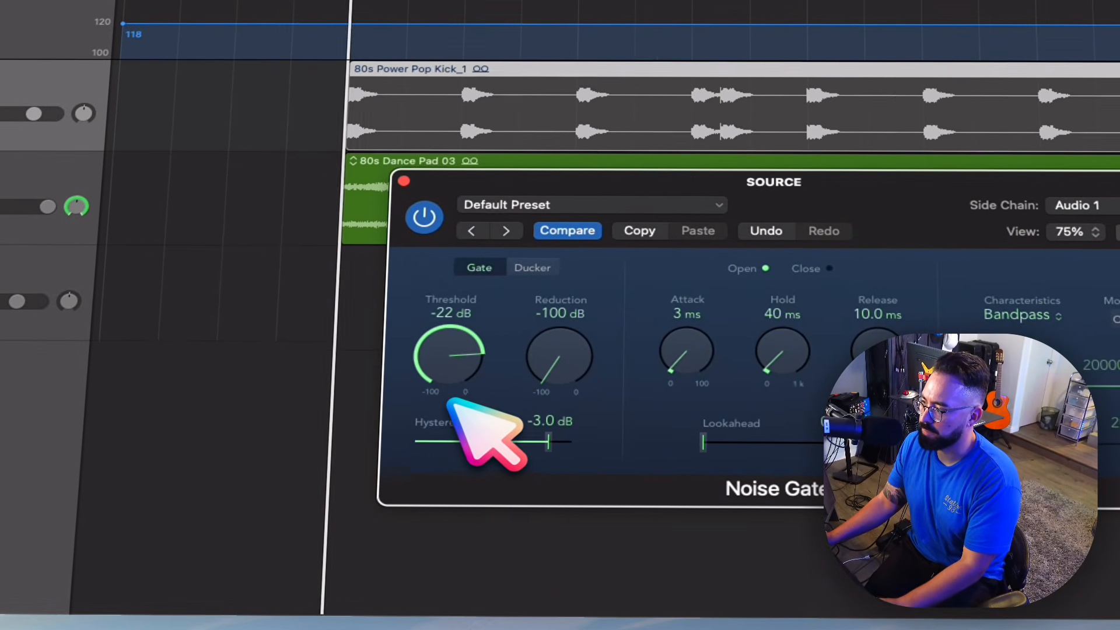
key(space)
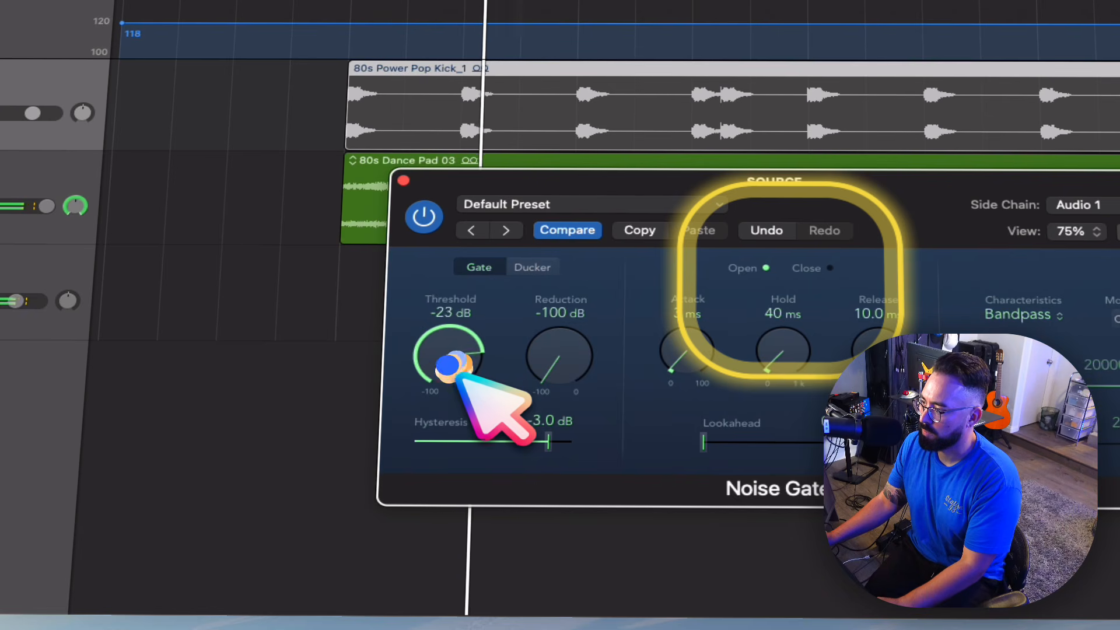
drag(459, 377, 502, 371)
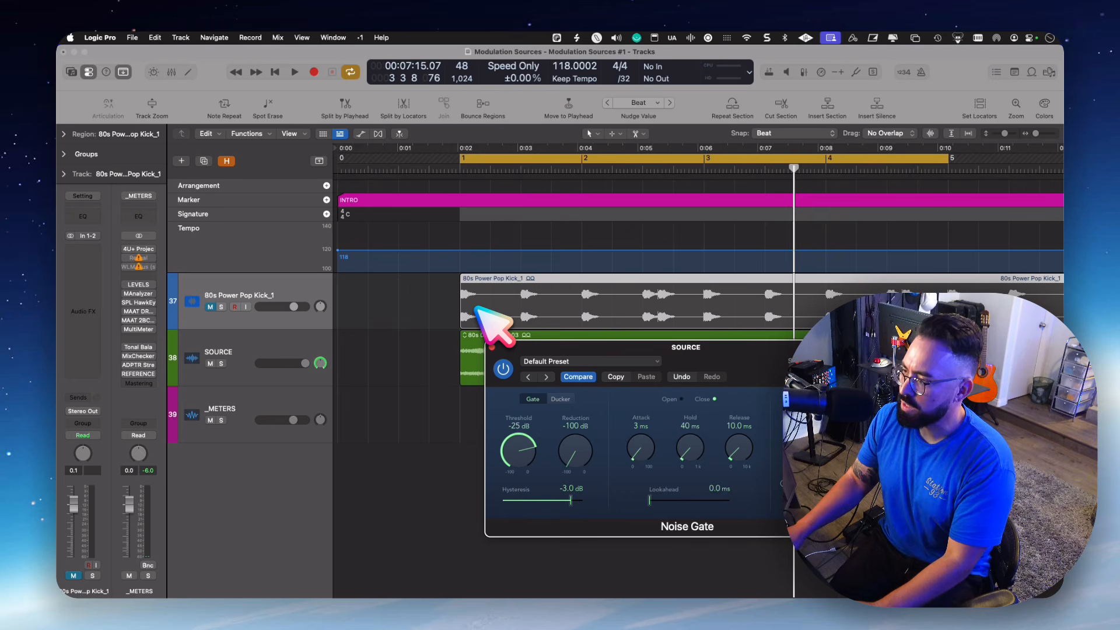
- Isolate the first beat of the kick loop and repeat it on every beat across the four bars
drag(461, 303, 484, 305)
key(super+r)
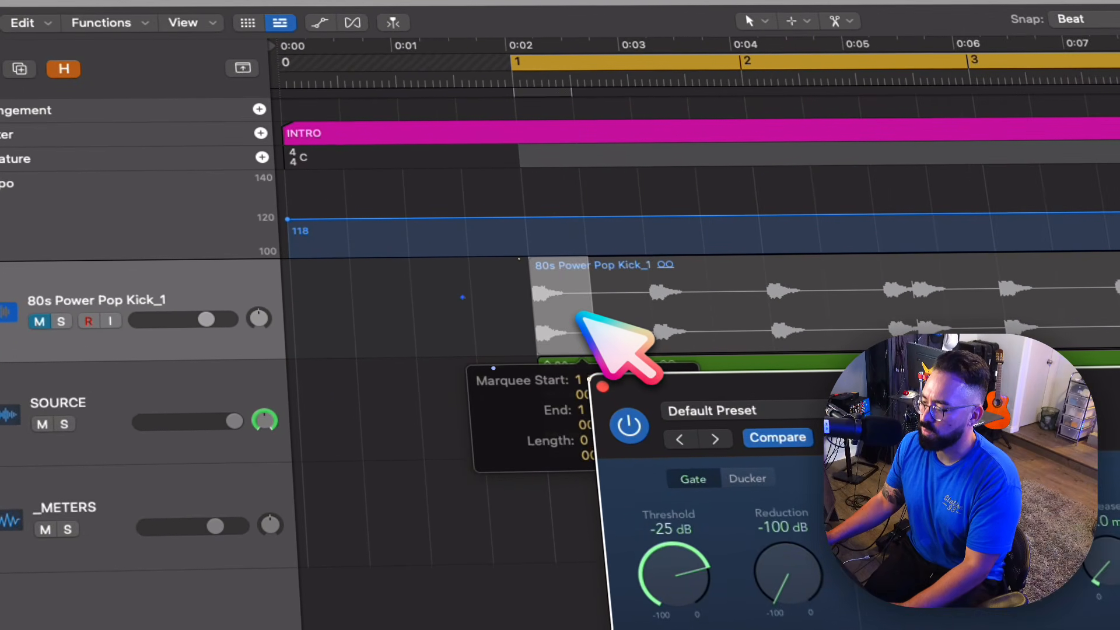
key(super+r)
key(super+r)
key(super+r)
key(super+r)
key(super+r)
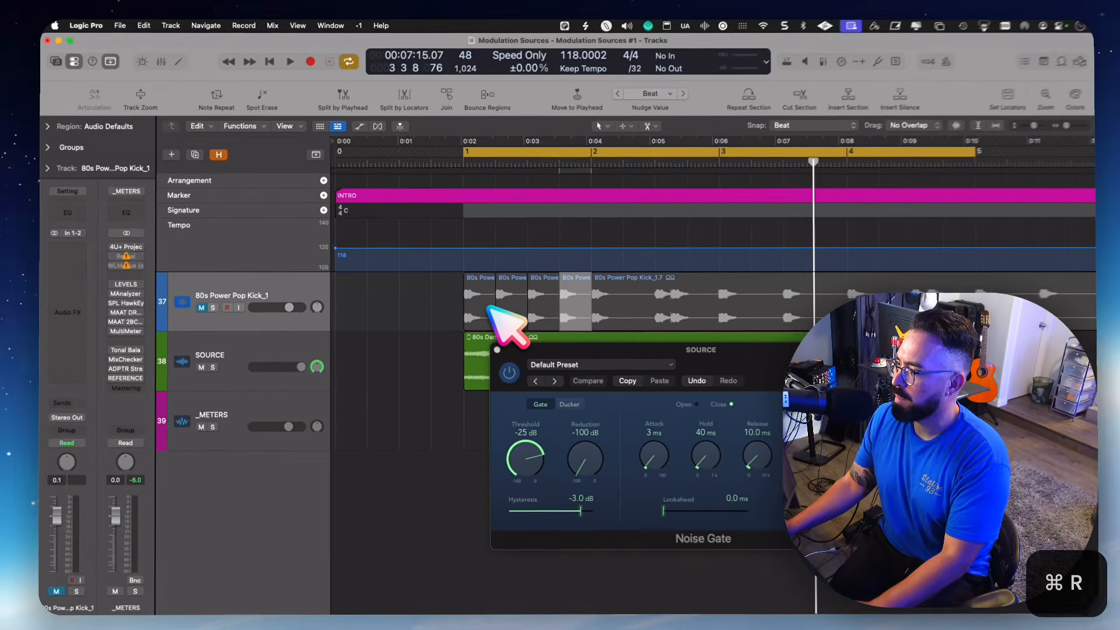
key(super+r)
key(super+r)
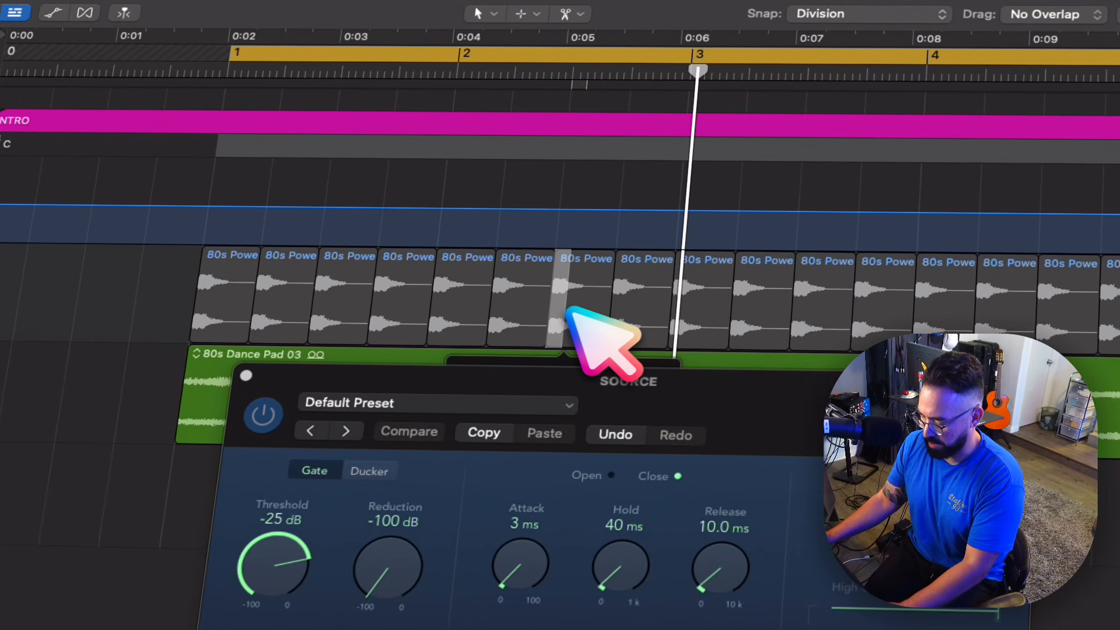
- Set the grid division to /16, fill beat 3 of bar 2 with four sixteenth-note kick slices, and play from bar 1
key(super+r)
key(super+z)
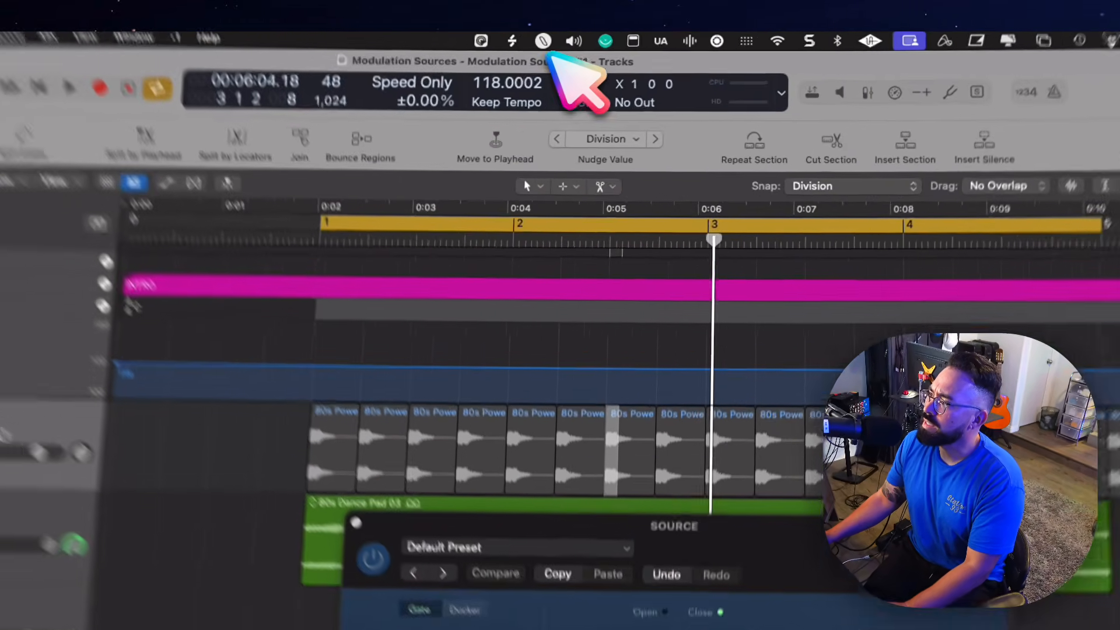
click(580, 103)
click(582, 86)
drag(690, 380, 731, 380)
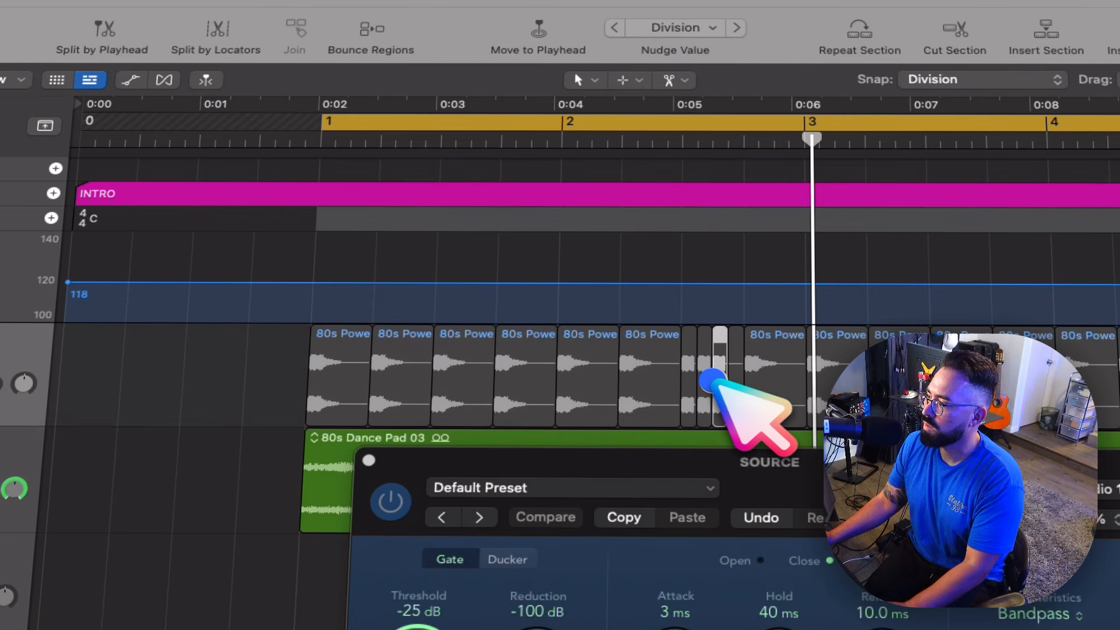
key(Return)
key(space)
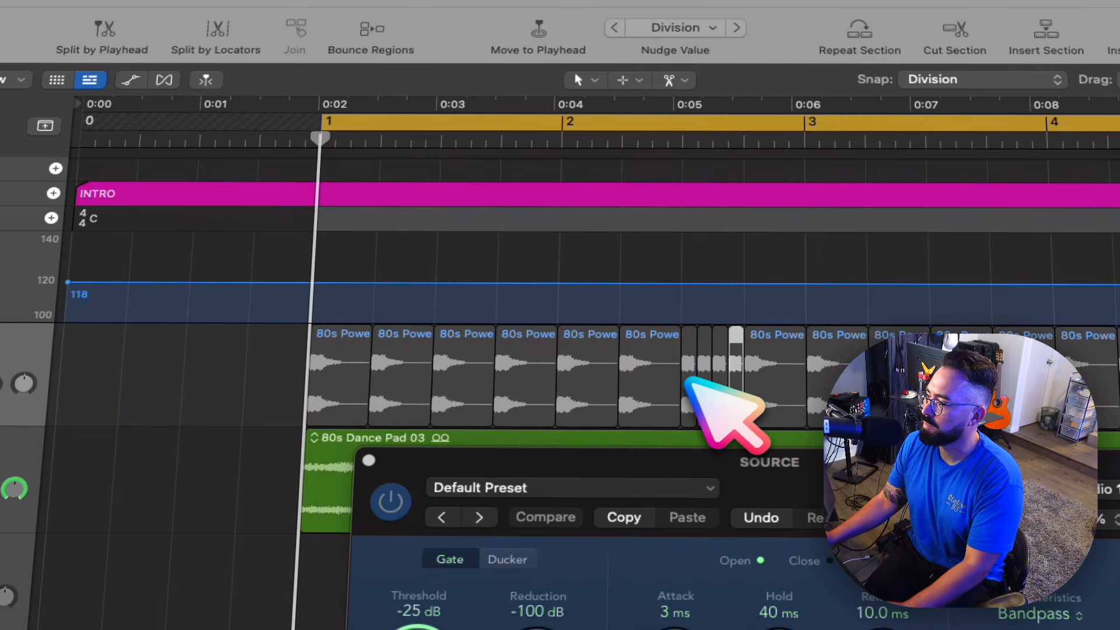
- Repeat the kick slices of bars 1 and 2 over bars 3 and 4
drag(309, 378, 808, 400)
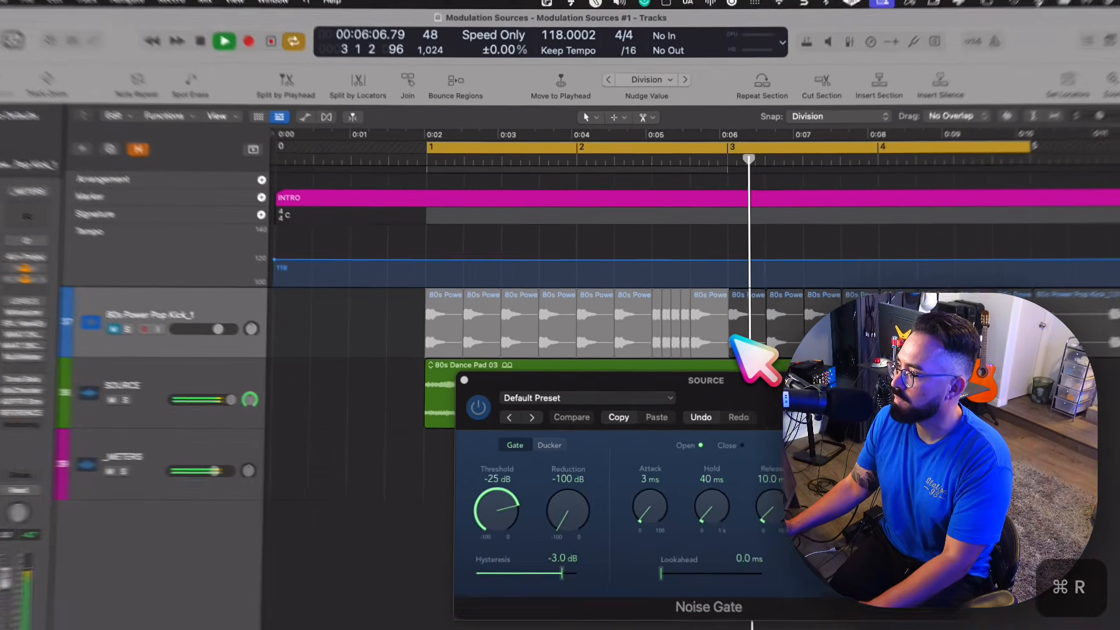
key(super+r)
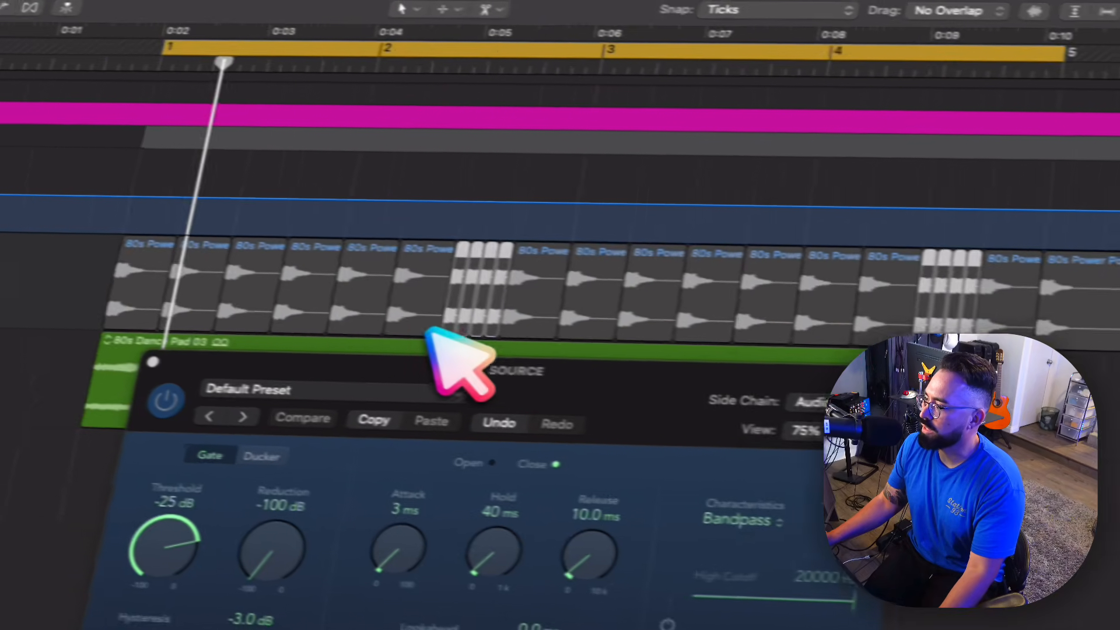
- Shorten the eight selected sixteenth-note kick slices together so that a gap separates each one
scroll(373, 318, up, 5)
scroll(374, 318, down, 1)
drag(576, 321, 554, 325)
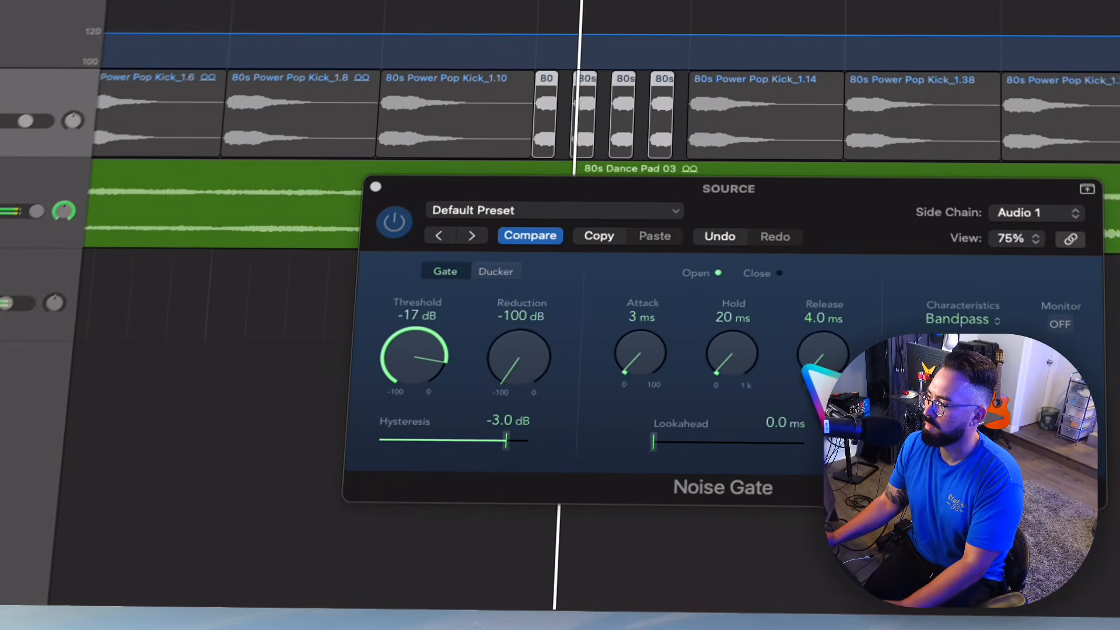
- Set the Noise Gate's release to 3 ms
drag(735, 450, 734, 453)
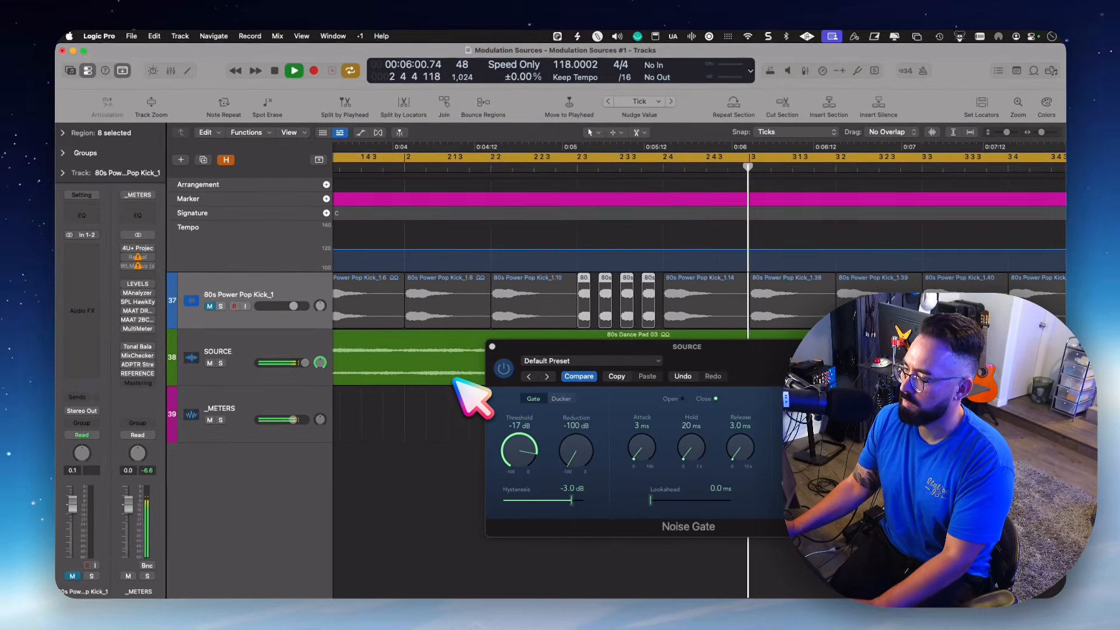
- Select all regions on the kick track, raise their region gain to +4.3 dB, and play the result
scroll(463, 375, down, 5)
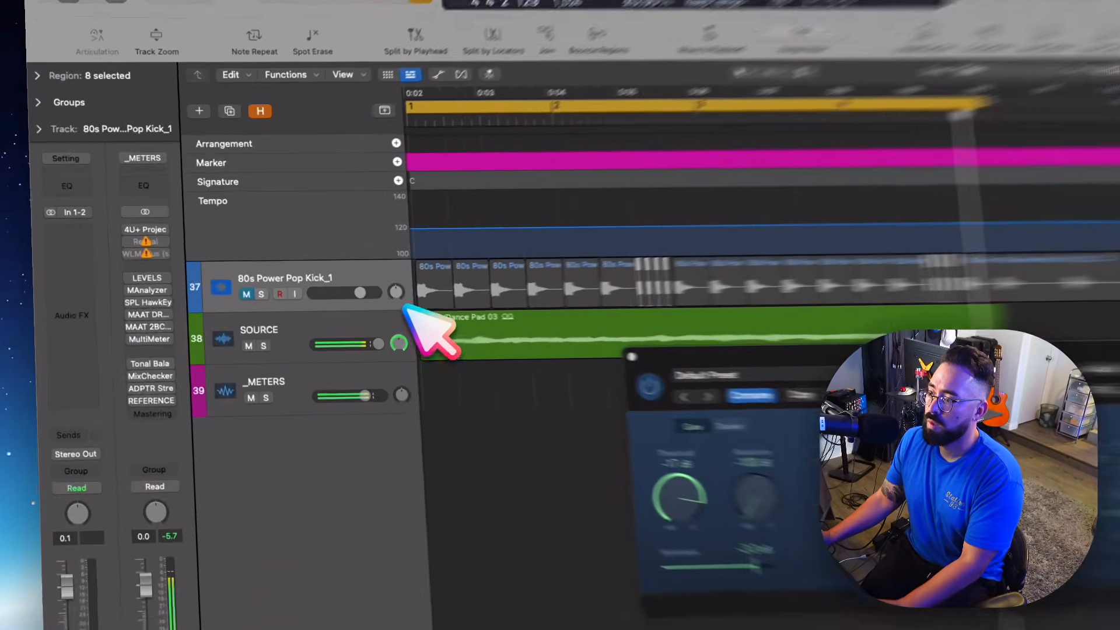
click(307, 279)
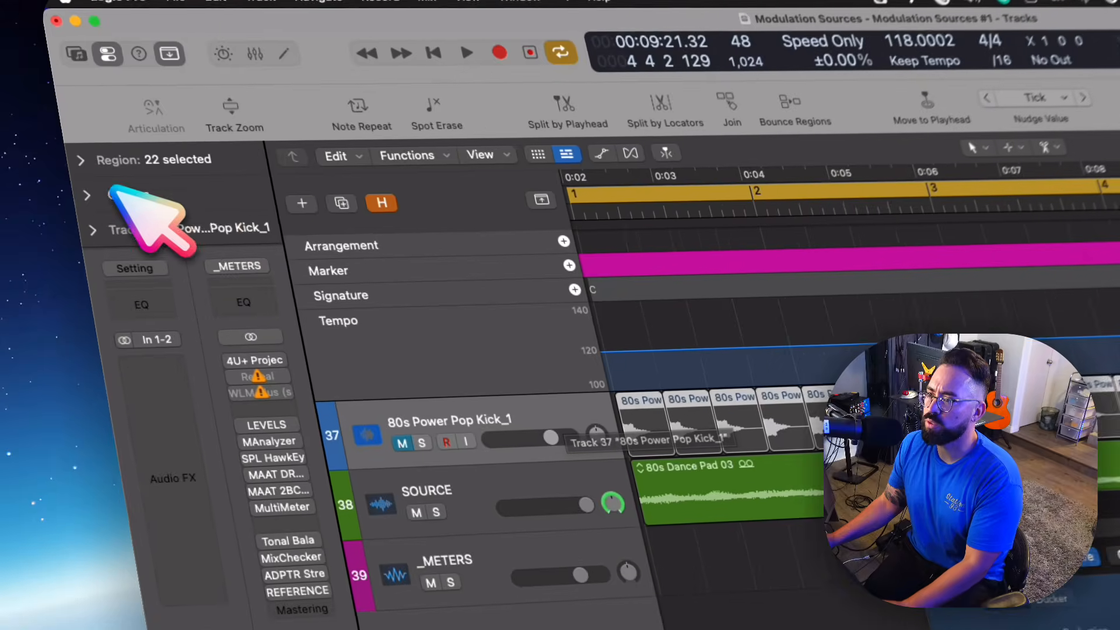
click(64, 134)
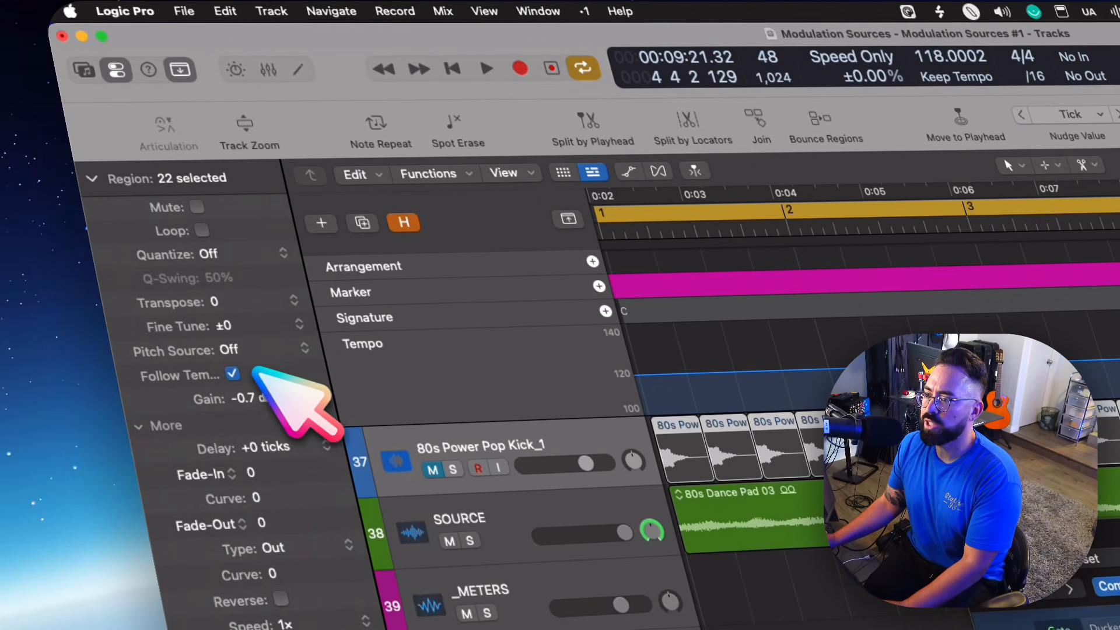
drag(259, 397, 255, 353)
drag(247, 308, 266, 274)
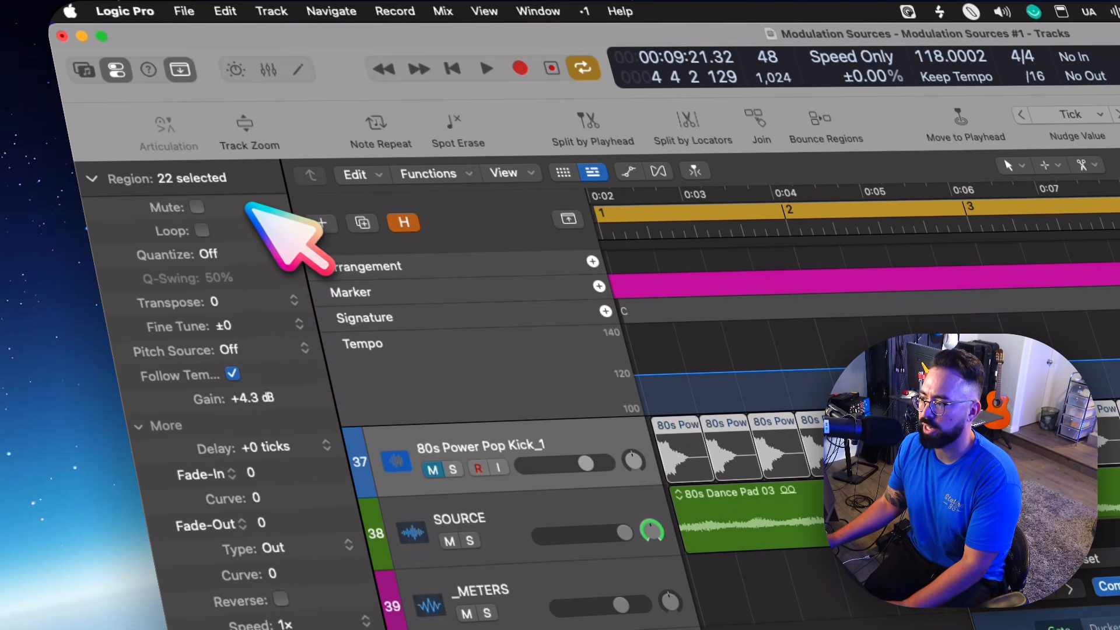
key(space)
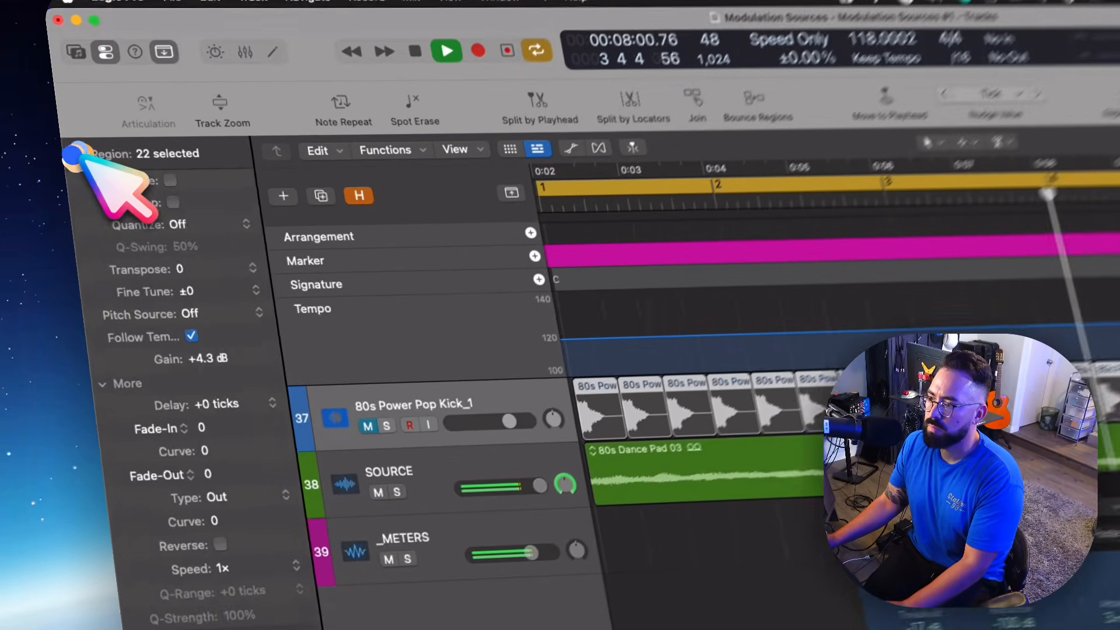
click(63, 134)
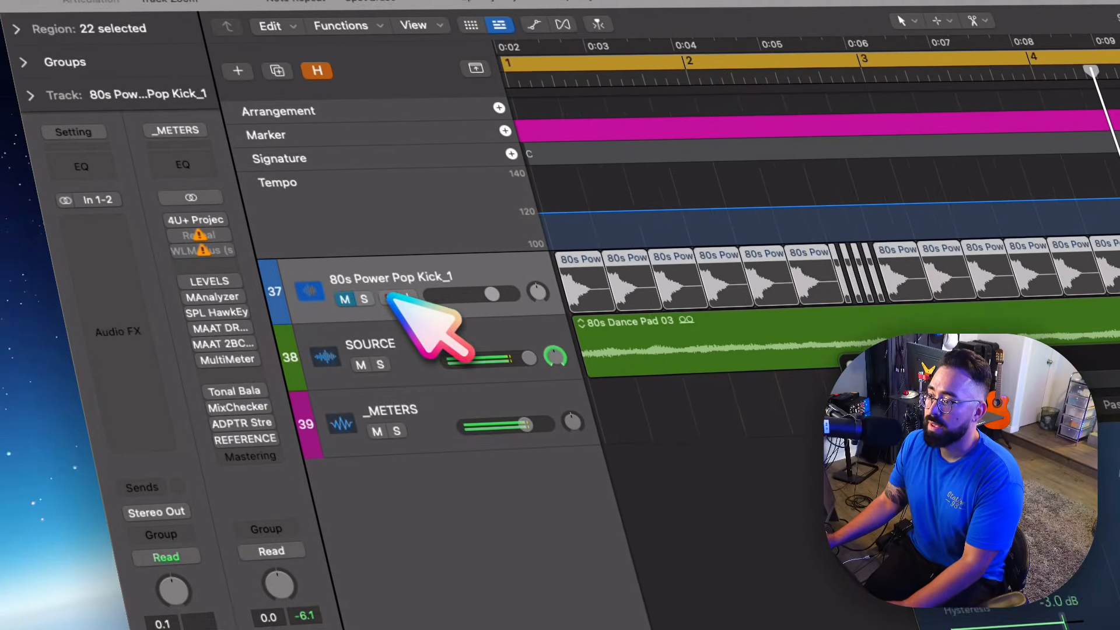
- Enable BLEASS Reverb ahead of the gate on the SOURCE track and listen to the gated reverb
click(233, 321)
mouse_move(90, 330)
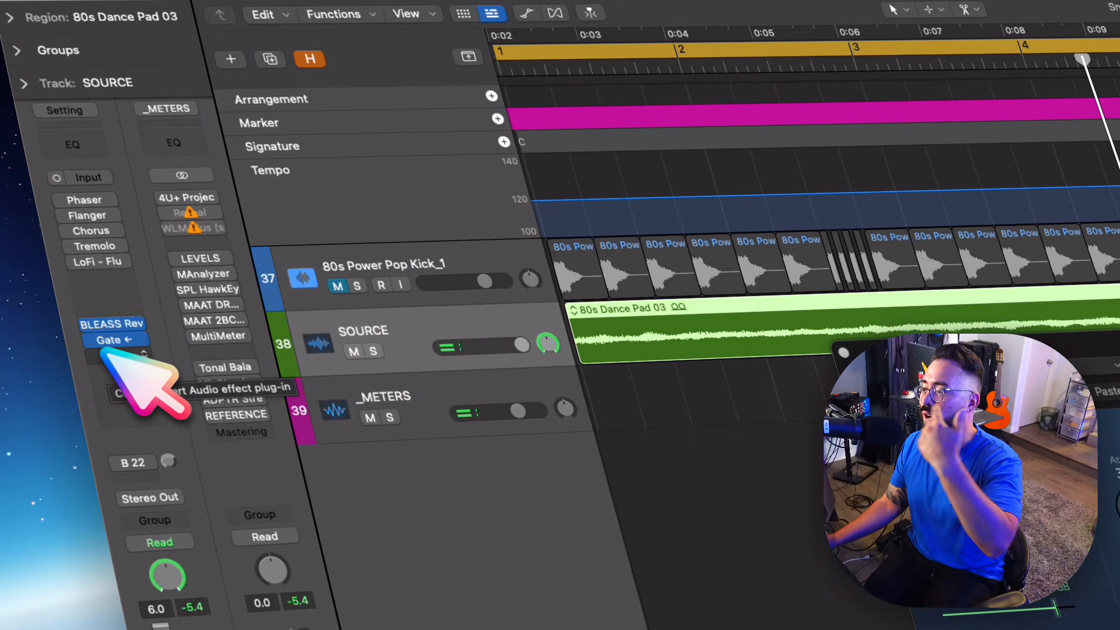
click(113, 341)
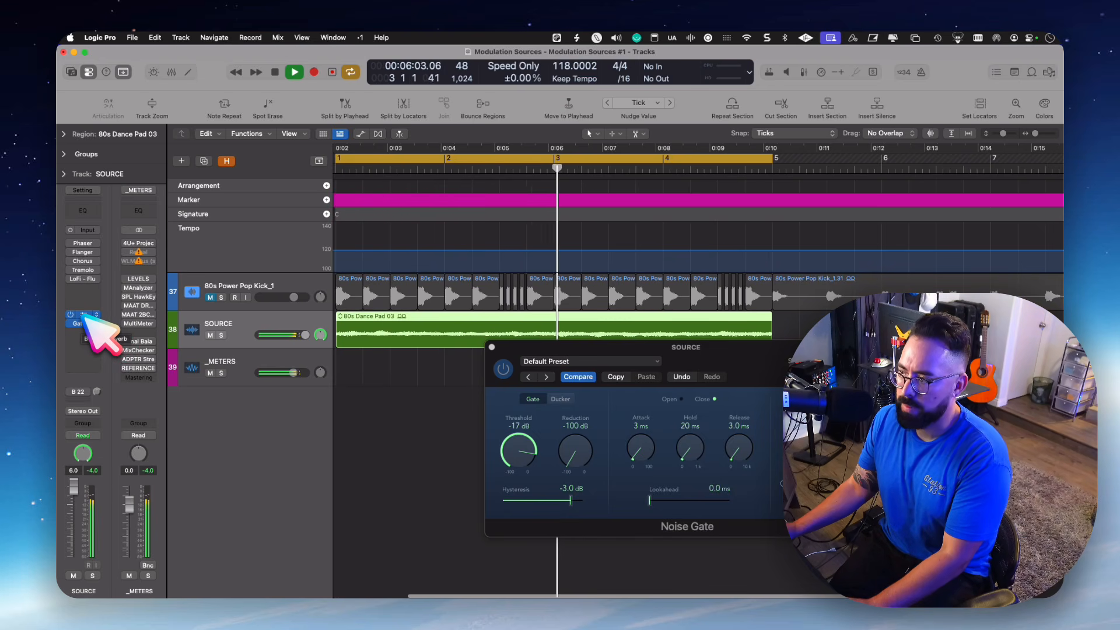
key(space)
- Move BLEASS Reverb to the slot after the gate on the SOURCE track and play the result
click(84, 315)
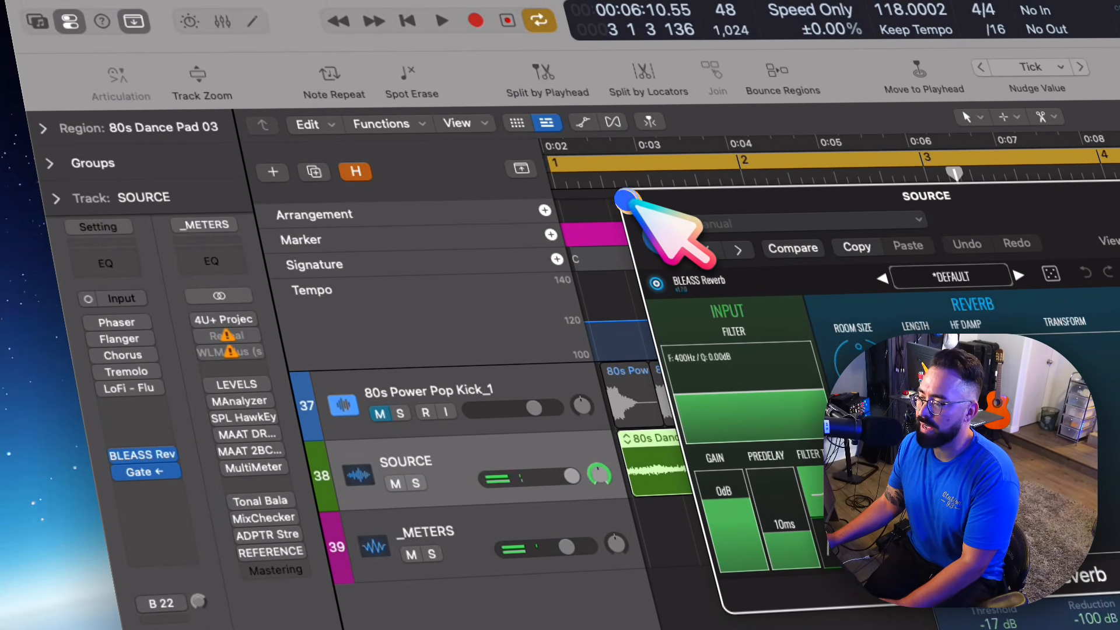
click(623, 198)
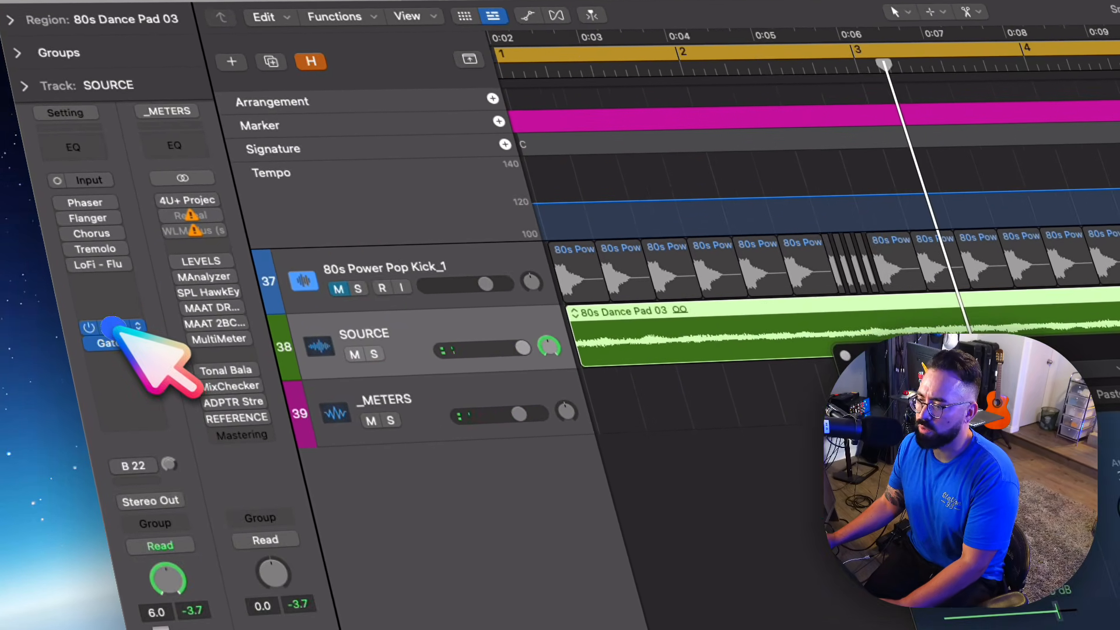
drag(142, 454, 166, 492)
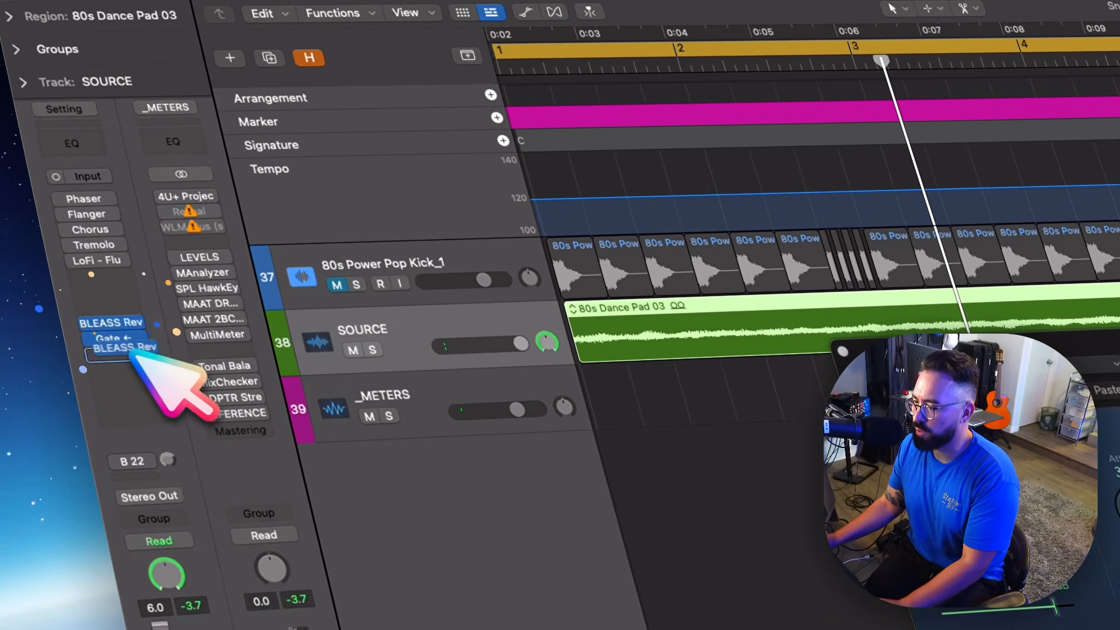
drag(132, 356, 129, 359)
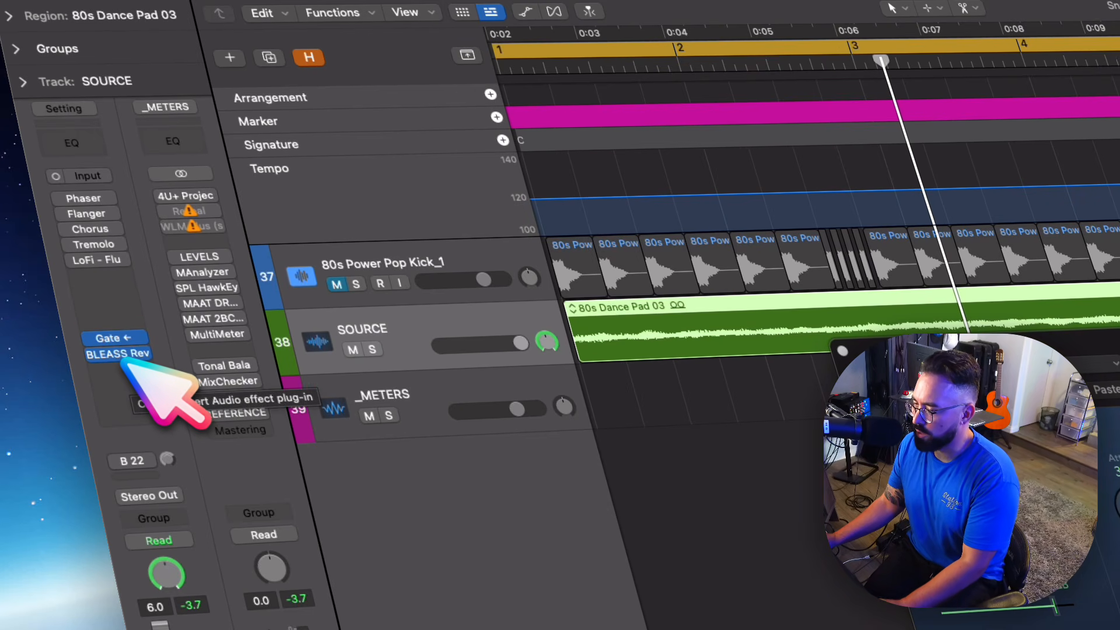
key(space)
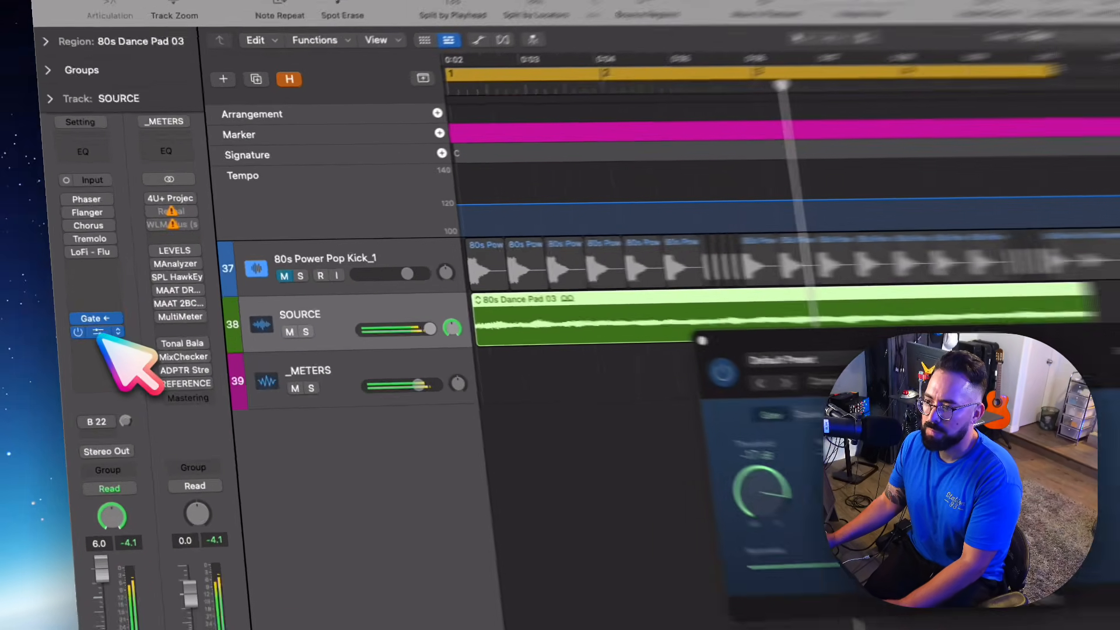
- Move BLEASS Reverb back to the slot before the gate on the SOURCE track
drag(85, 334, 85, 315)
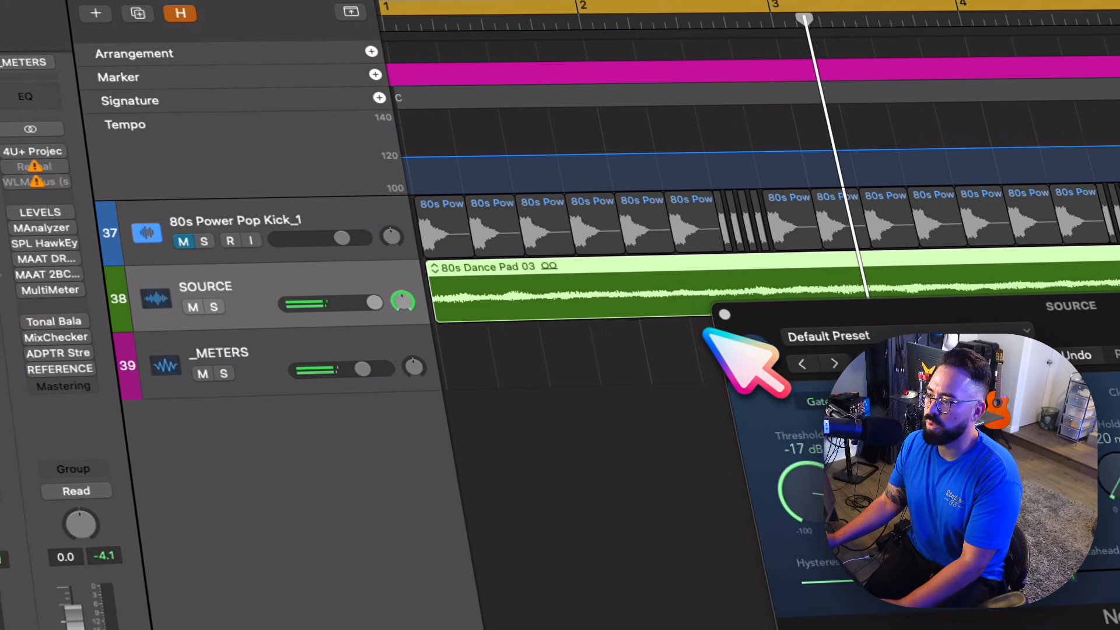
- Close the Noise Gate window and add a software instrument track below SOURCE with DeeMute as its instrument
click(853, 359)
click(720, 314)
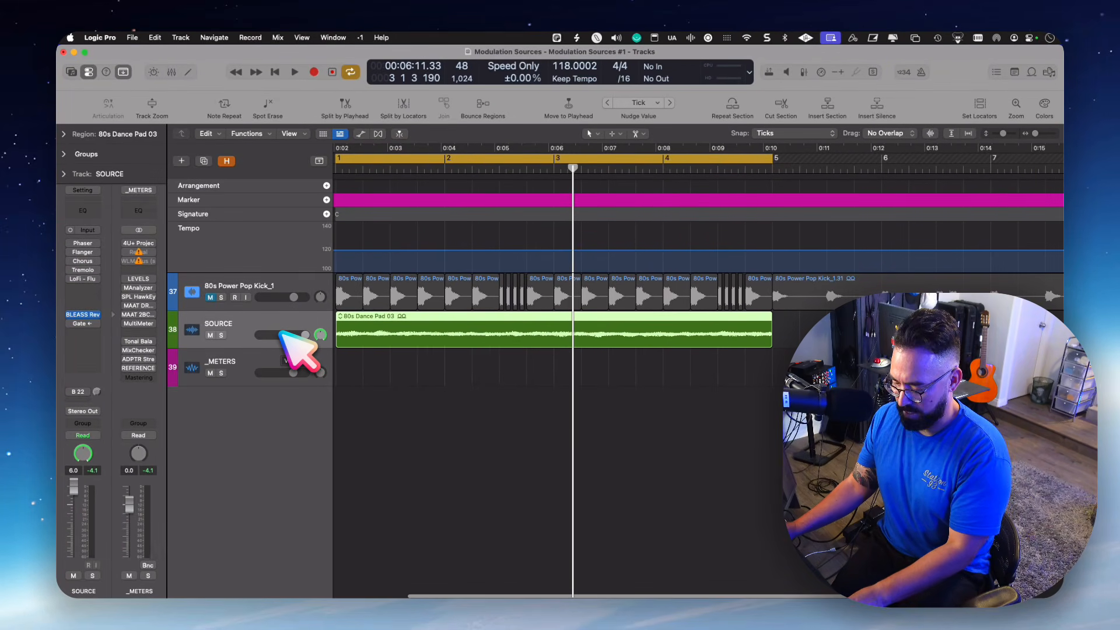
key(super+alt+s)
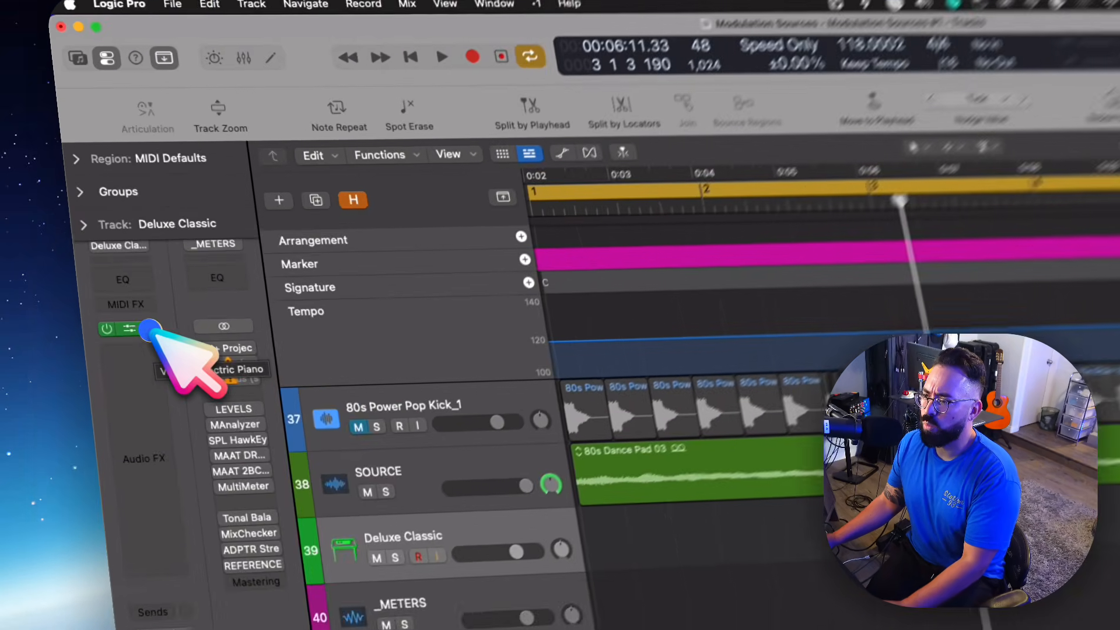
click(96, 237)
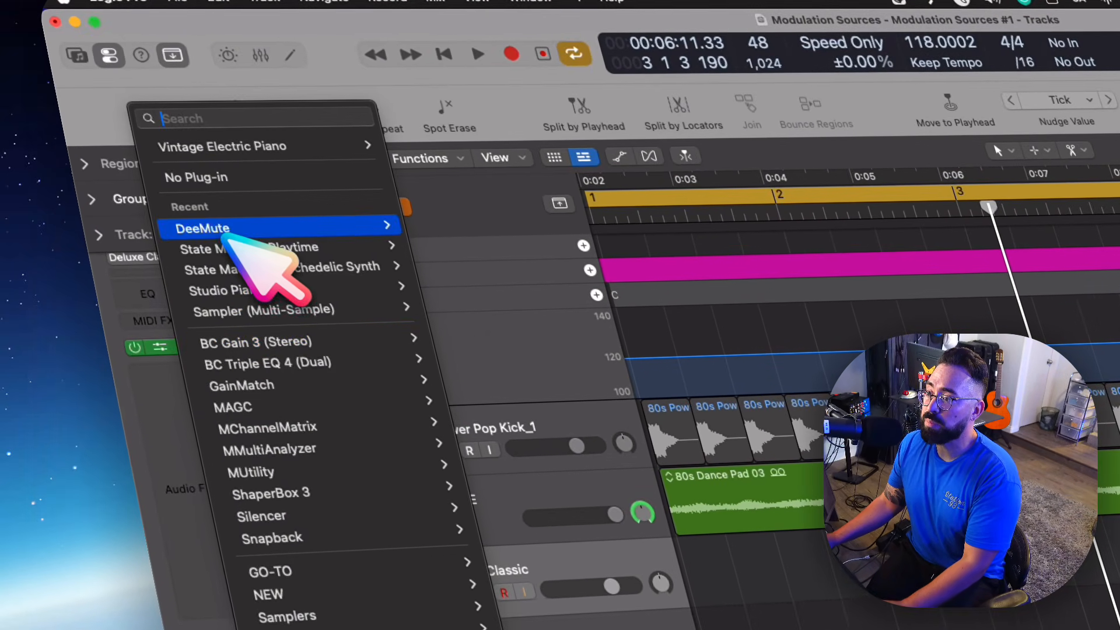
click(226, 233)
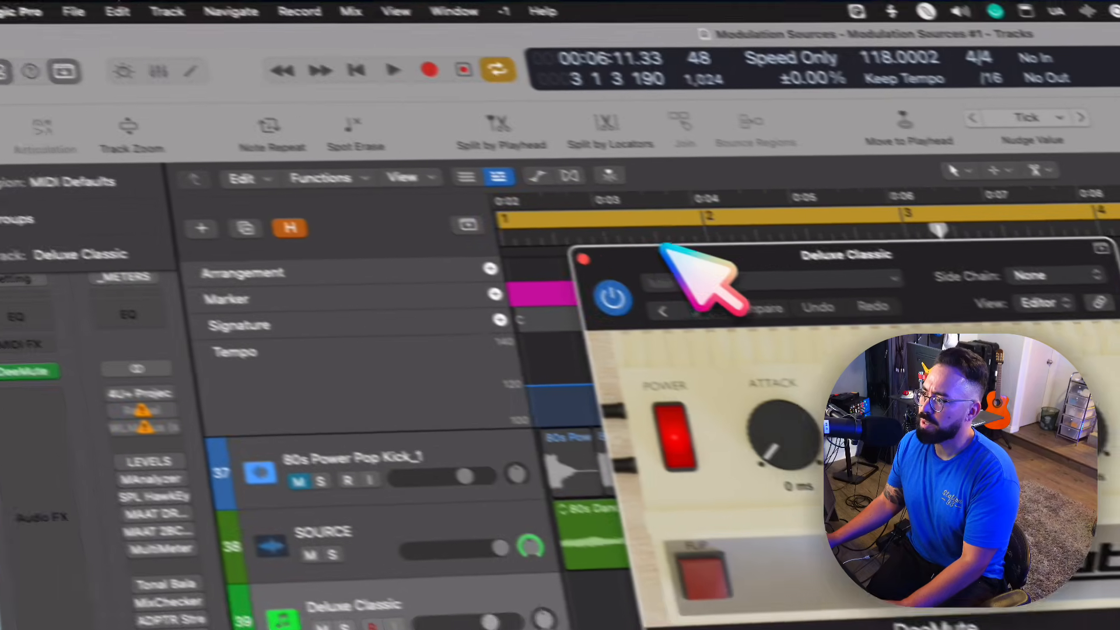
drag(817, 251, 800, 155)
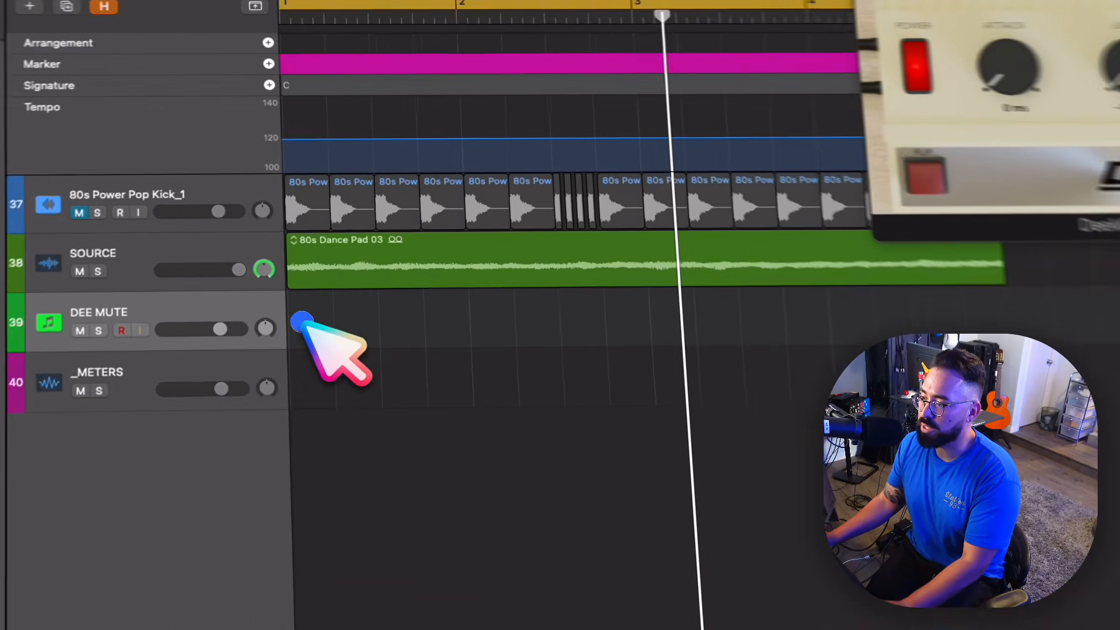
- Create a Session Player region on the DEE MUTE track and make it end at bar 5
right_click(345, 366)
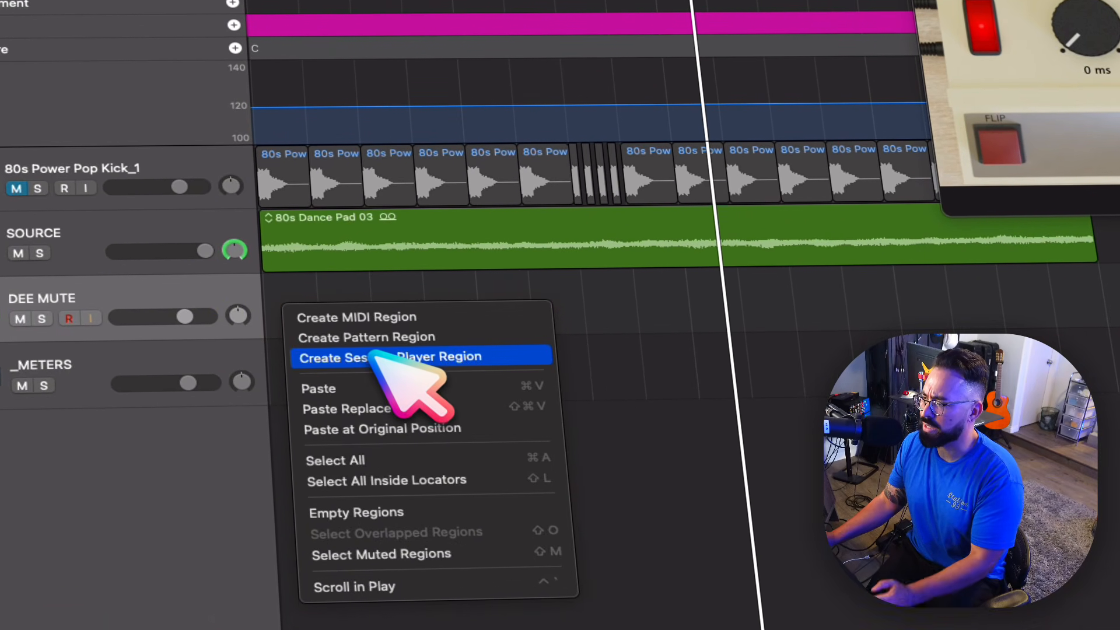
click(372, 355)
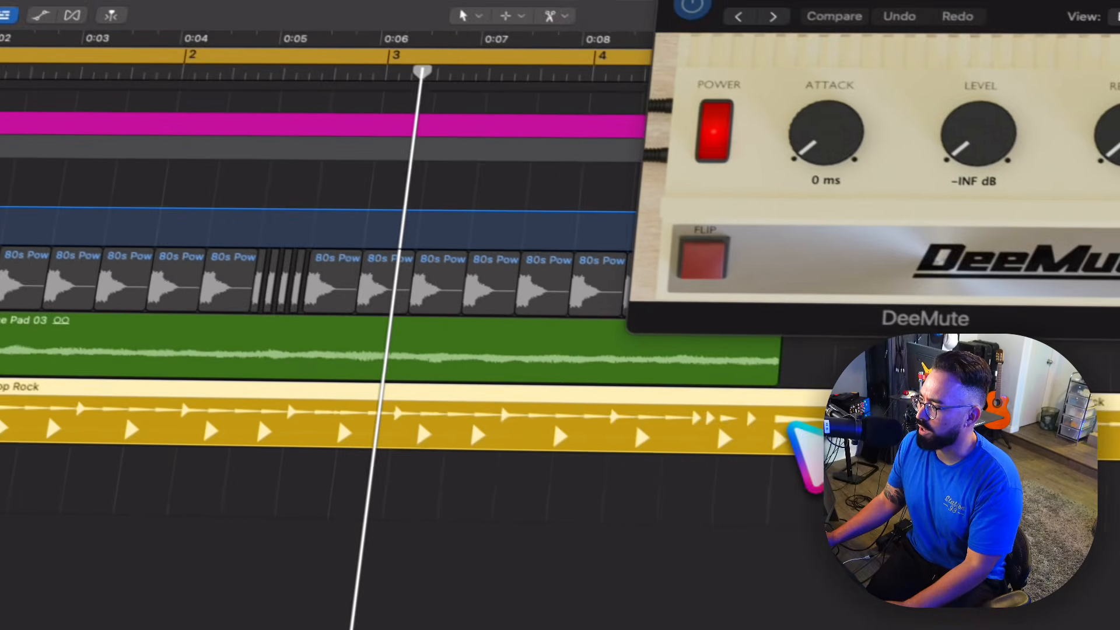
super+double_click(1100, 297)
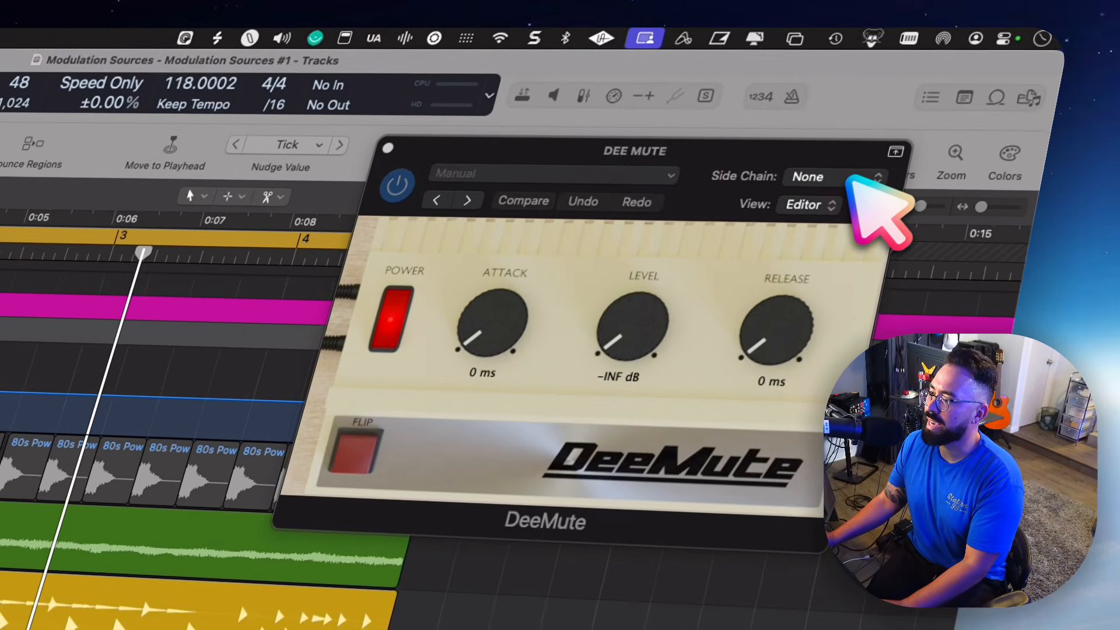
- Set DeeMute's side chain source to the SOURCE track (Audio 2)
click(851, 180)
mouse_move(852, 235)
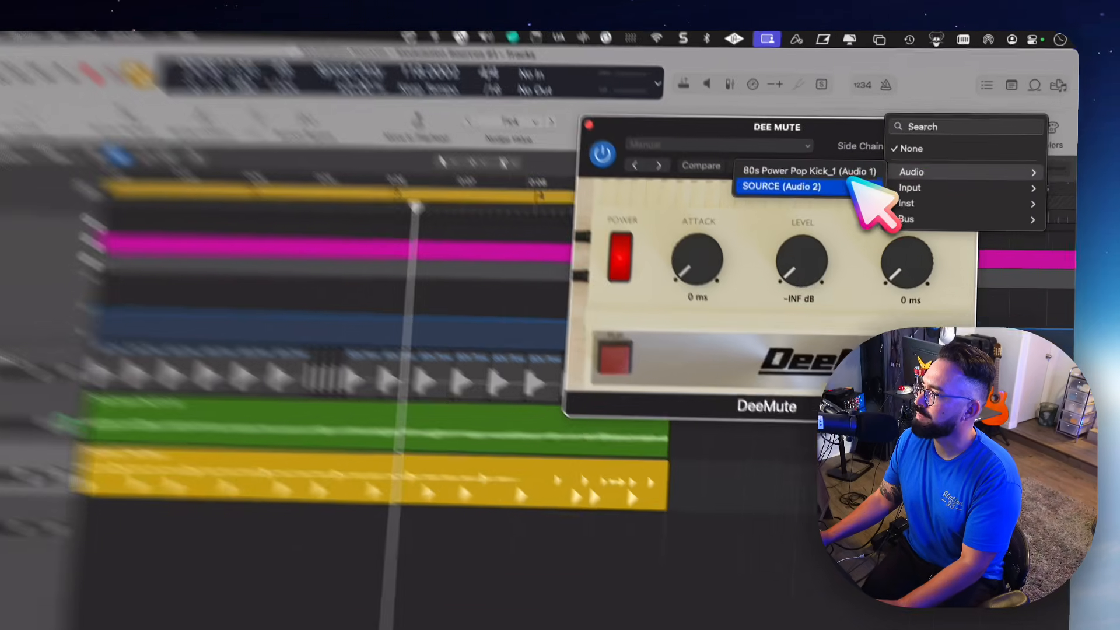
click(846, 148)
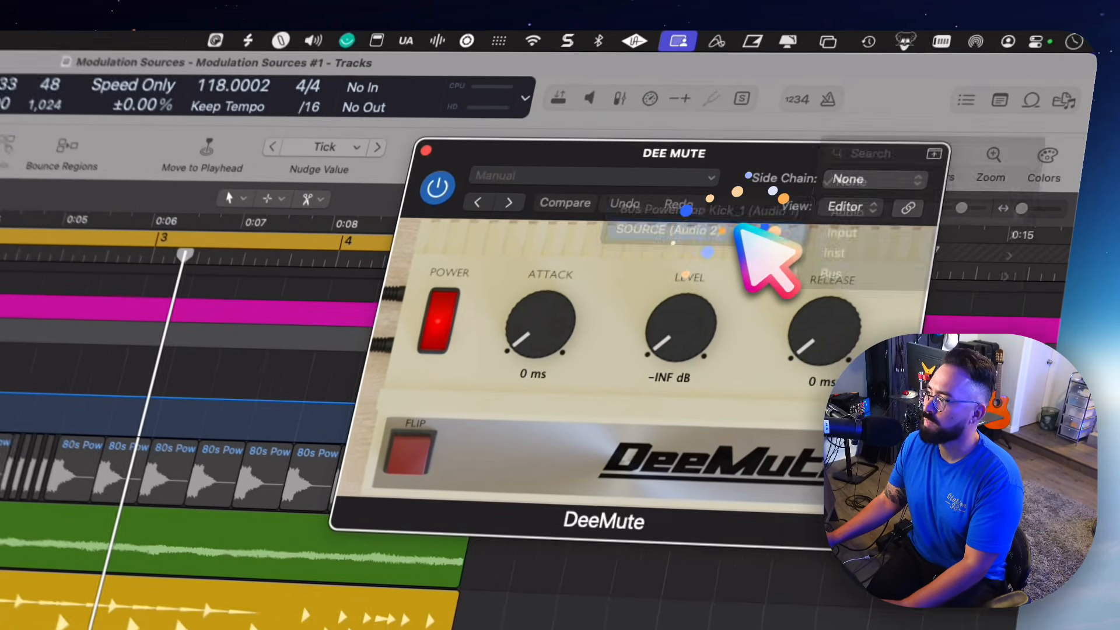
- Mute the SOURCE track
click(255, 322)
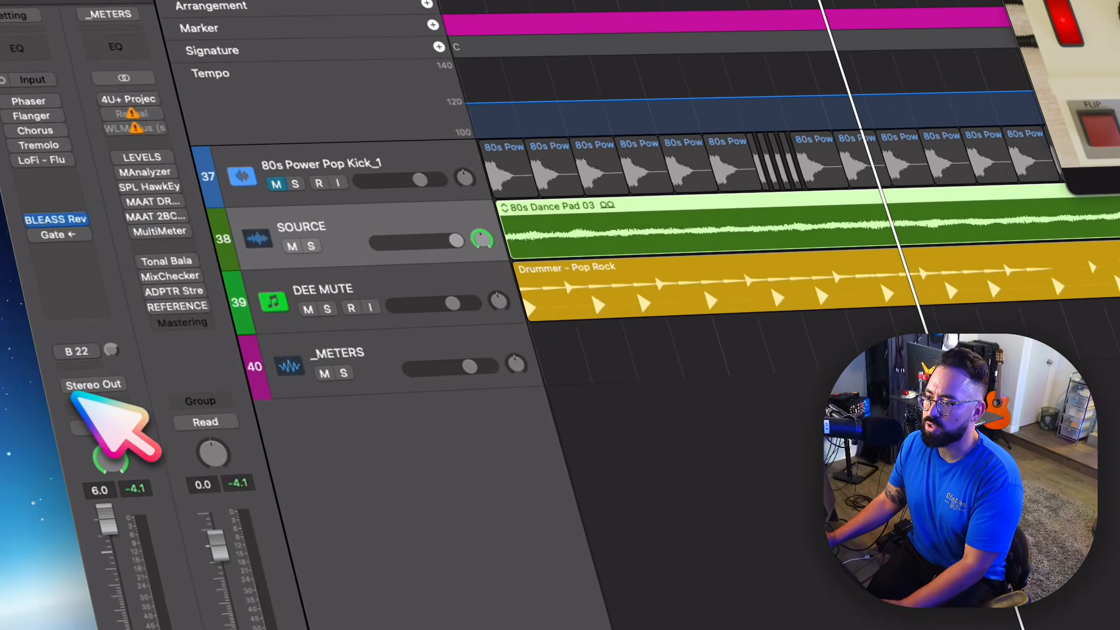
click(39, 501)
click(39, 345)
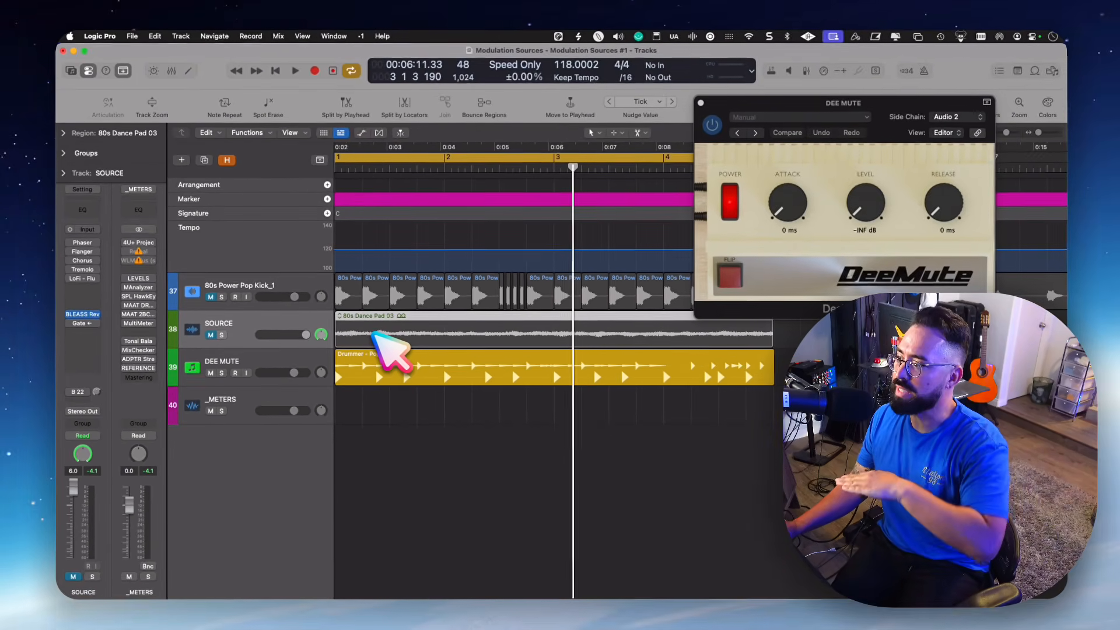
- Turn off the kick and snare in the Drummer region, turn down Fill Amount and Fill Complexity, and play the result
click(377, 368)
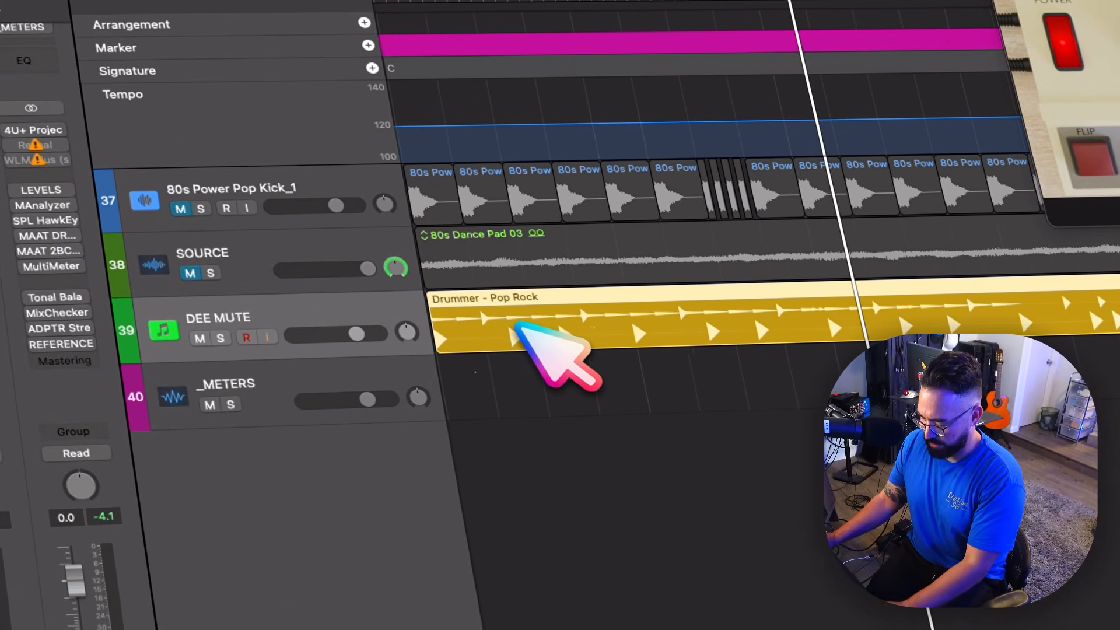
double_click(518, 328)
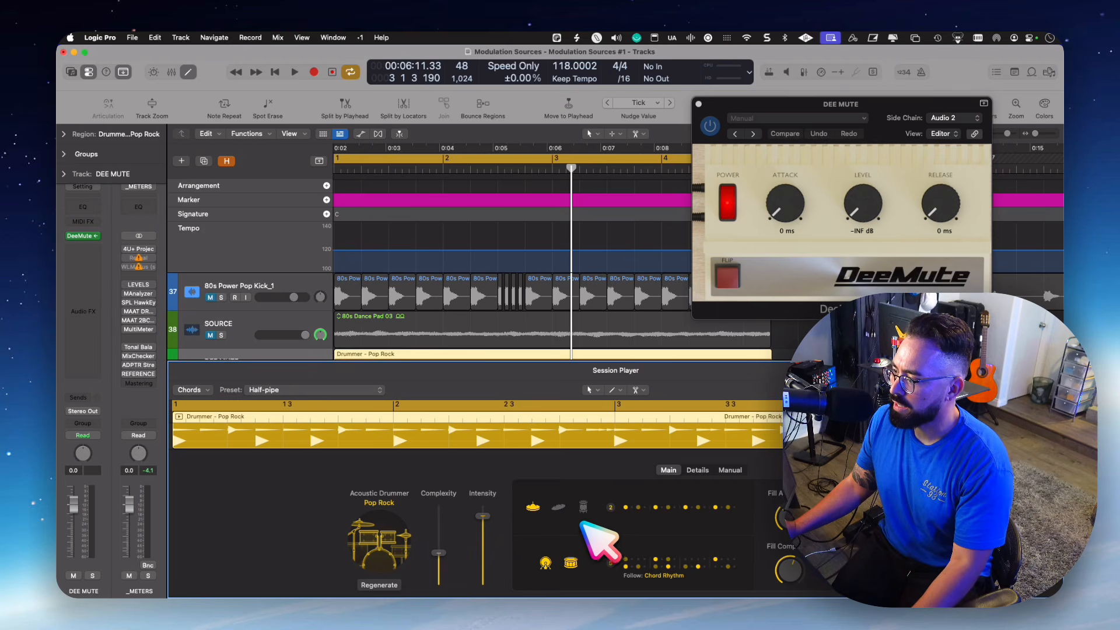
click(546, 563)
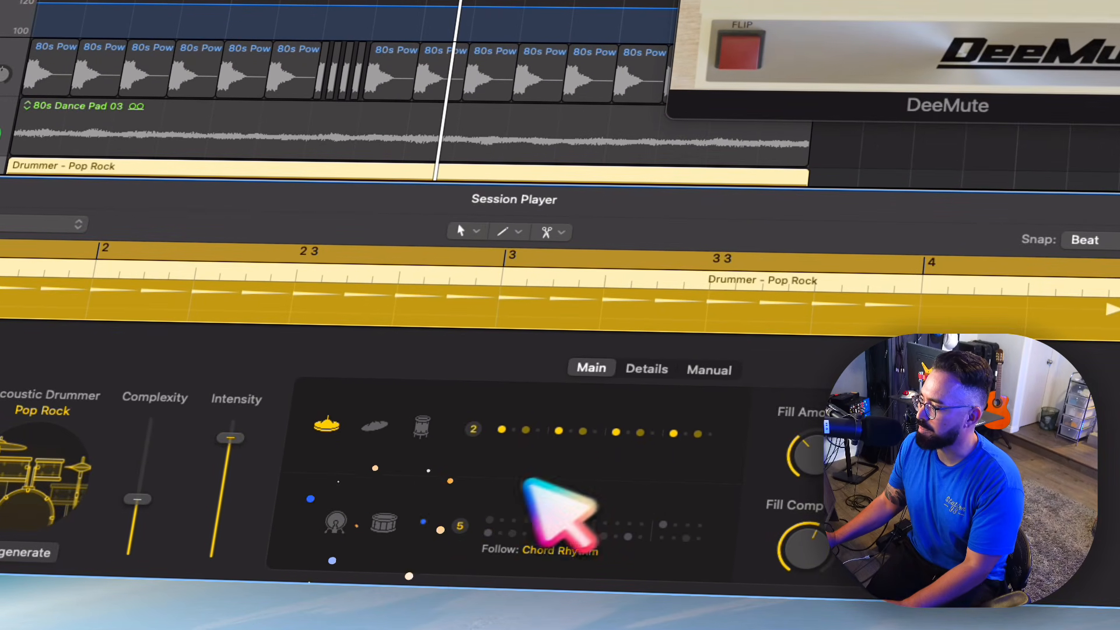
drag(810, 454, 808, 496)
drag(812, 541, 811, 558)
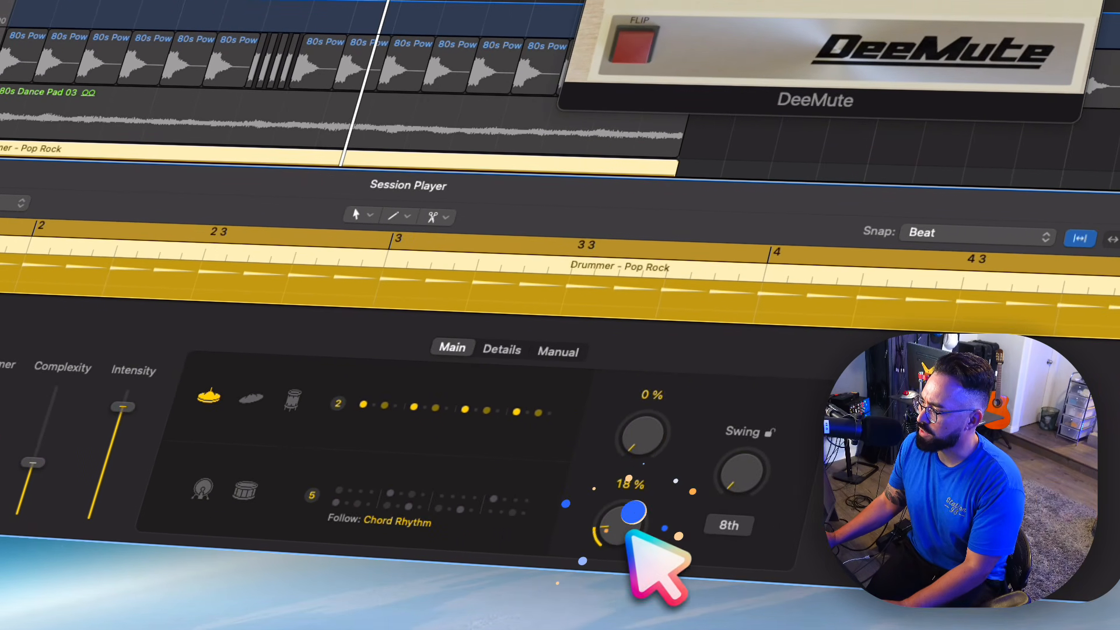
click(501, 349)
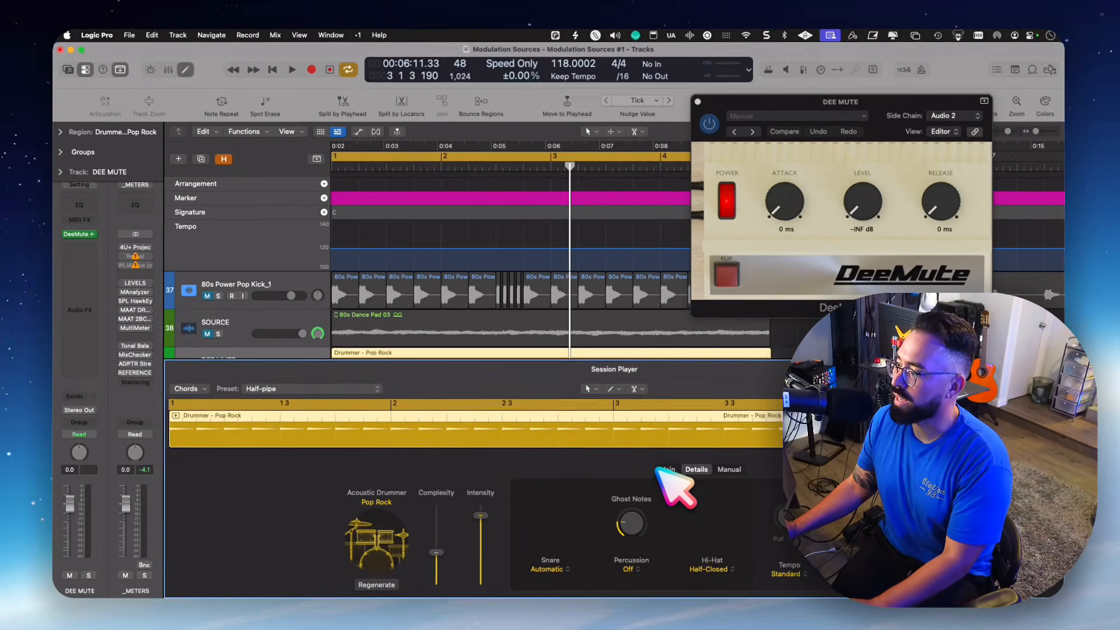
key(e)
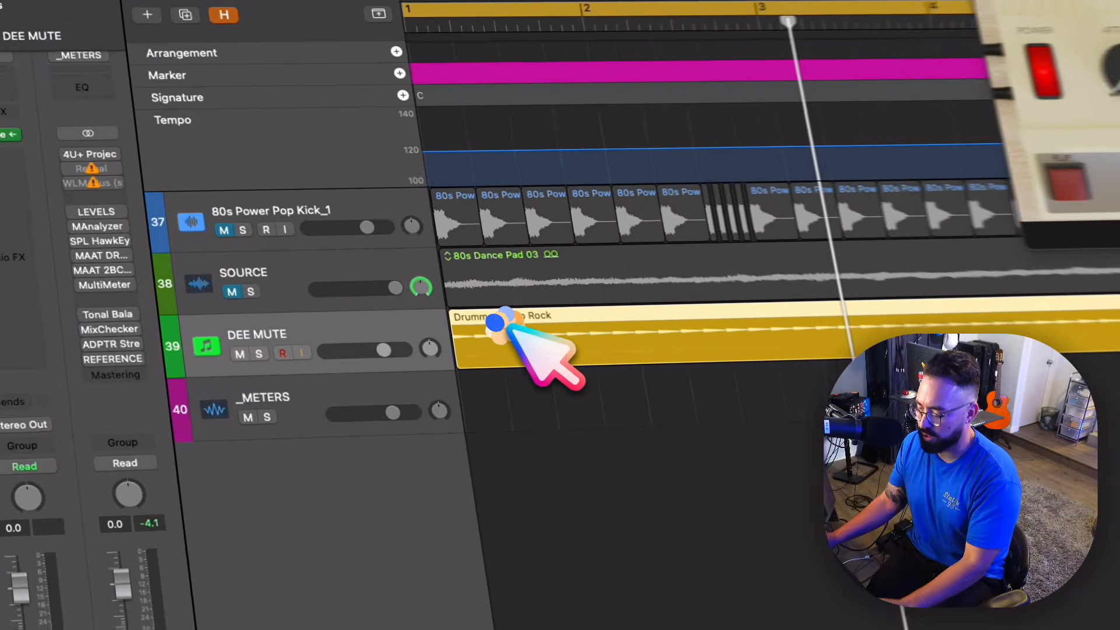
key(space)
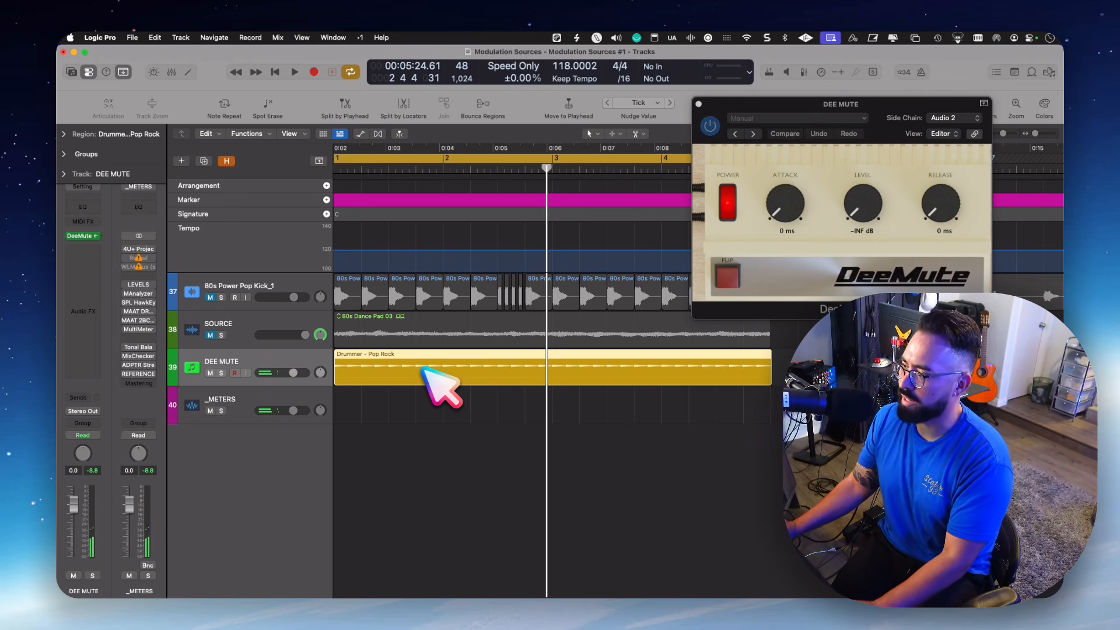
- Convert the Drummer region to a MIDI region, set the velocity of all its notes to 127, and listen
key(ctrl+alt+super+m)
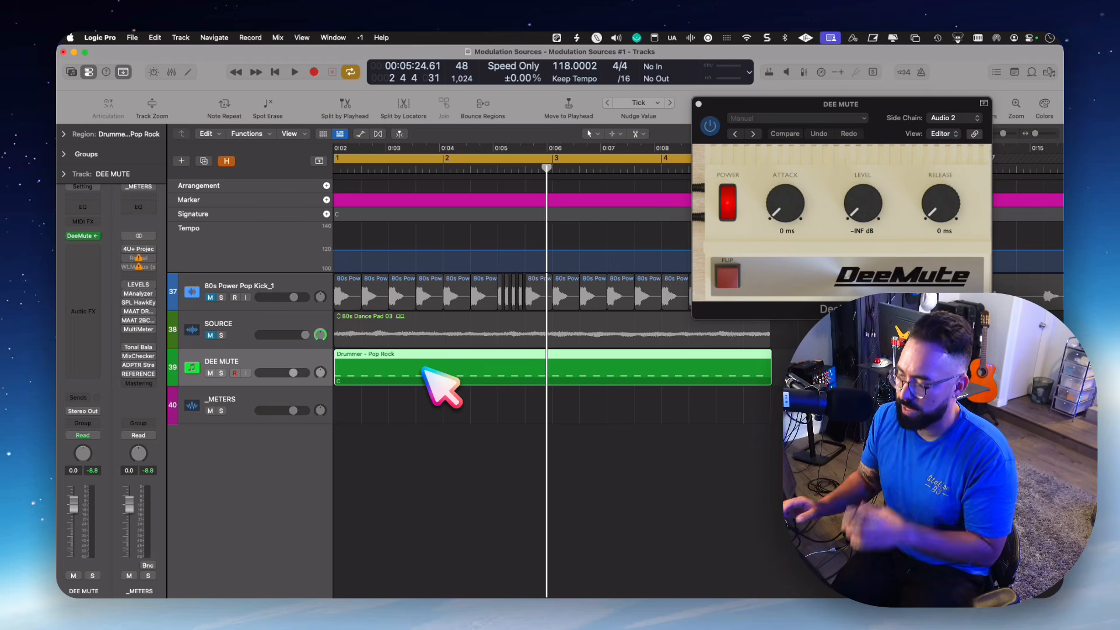
double_click(424, 369)
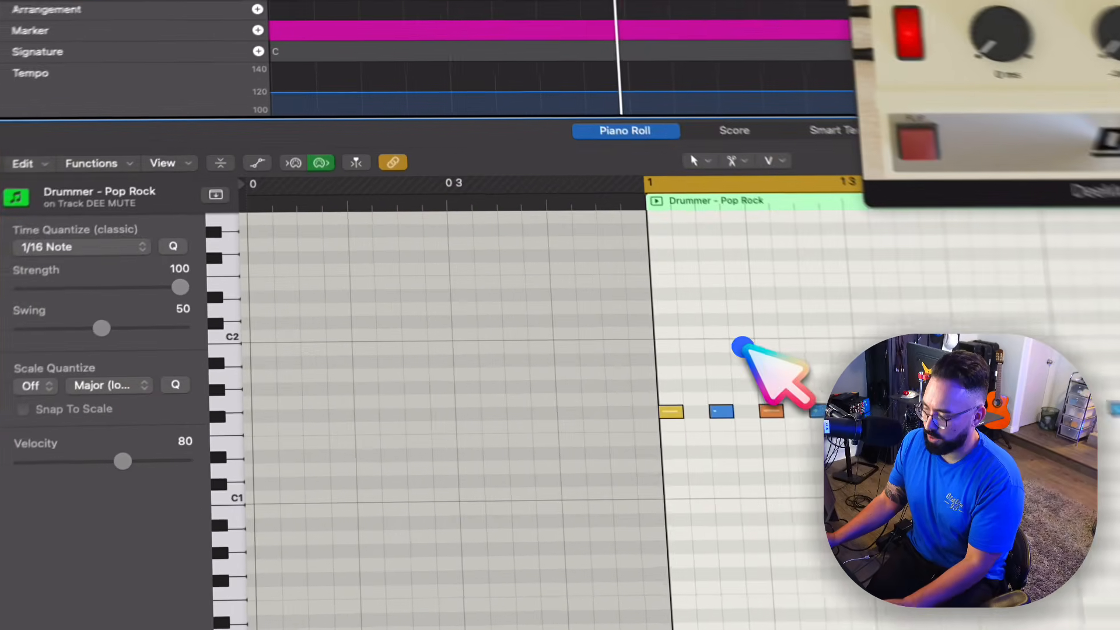
key(super+a)
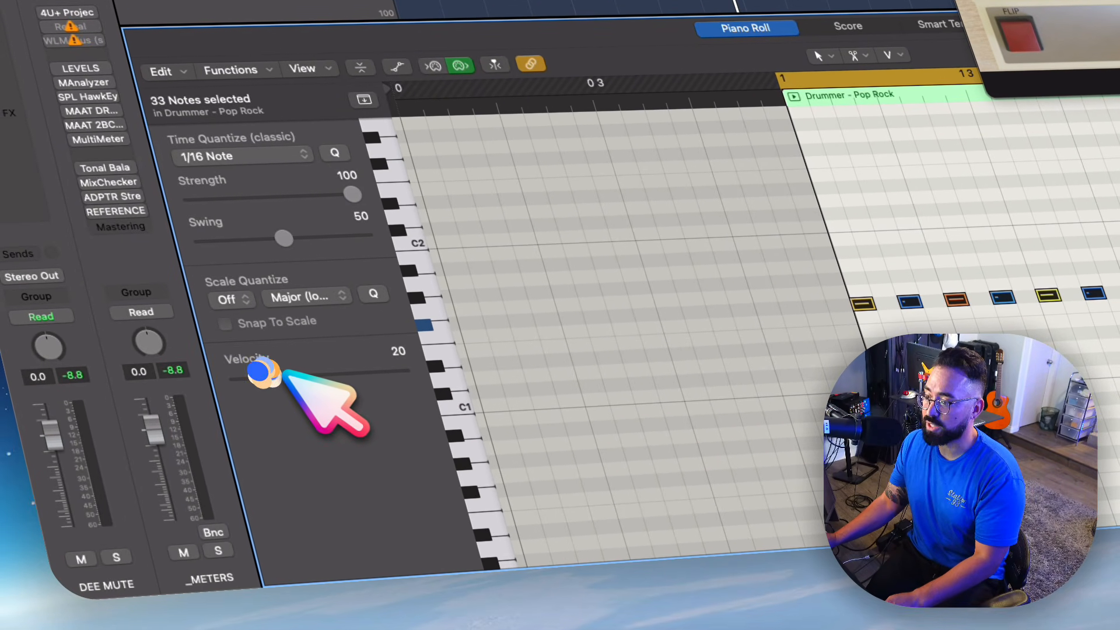
drag(280, 373, 526, 373)
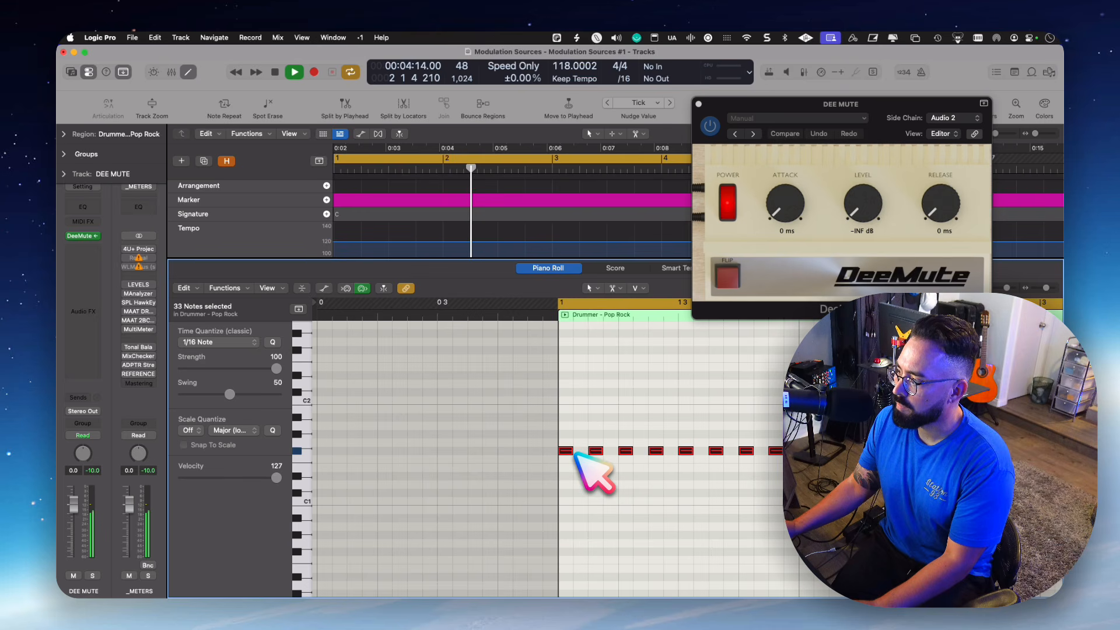
key(p)
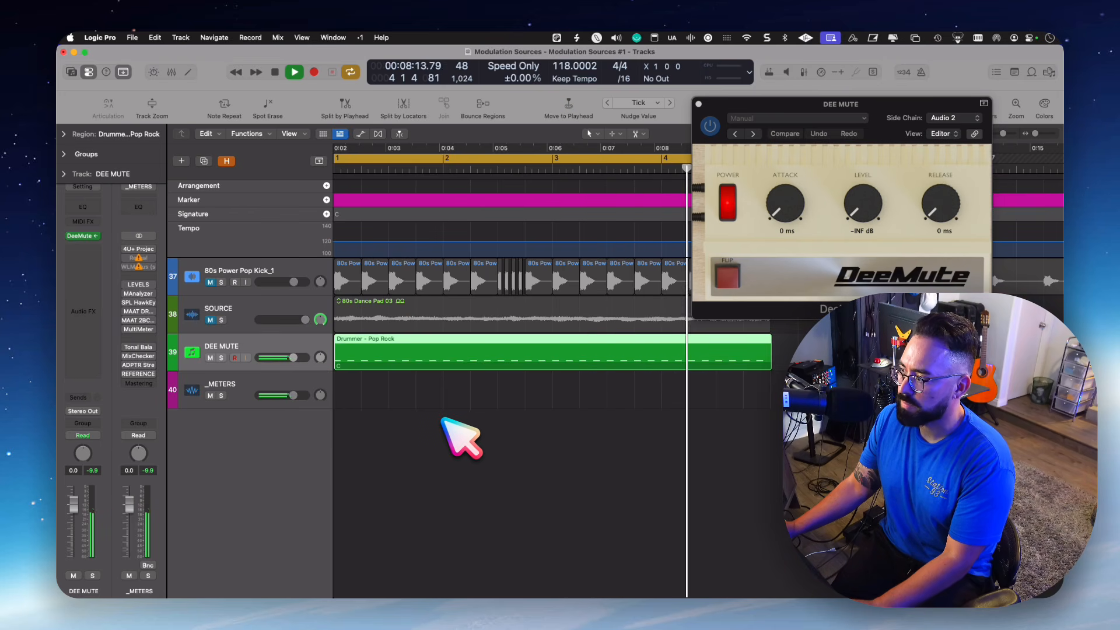
key(space)
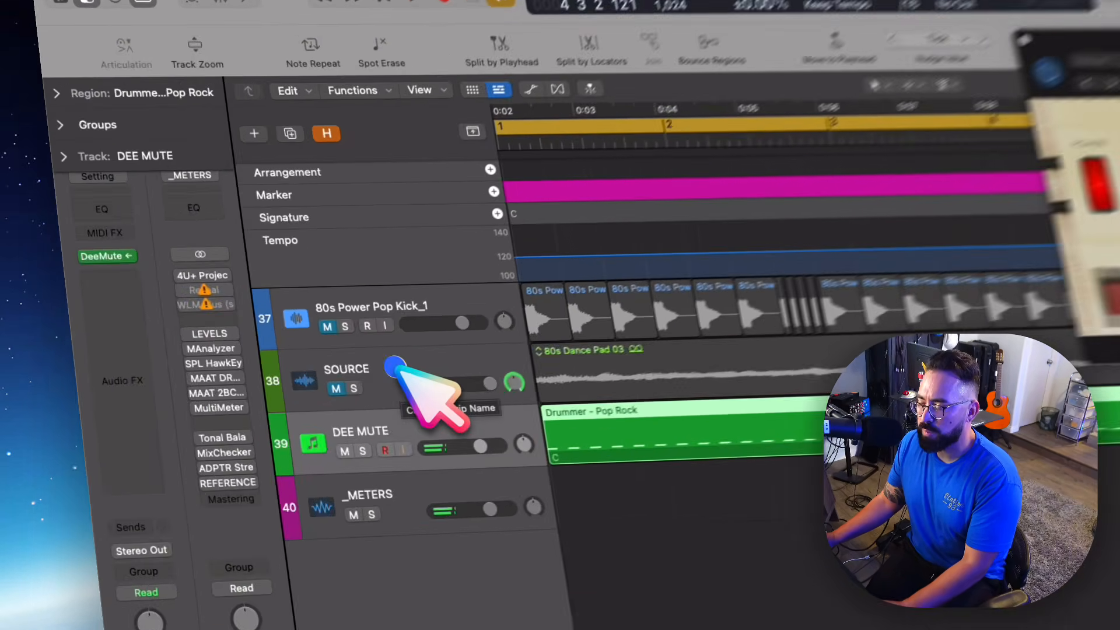
- Insert The Compressor Code after the gate on the SOURCE track
click(250, 313)
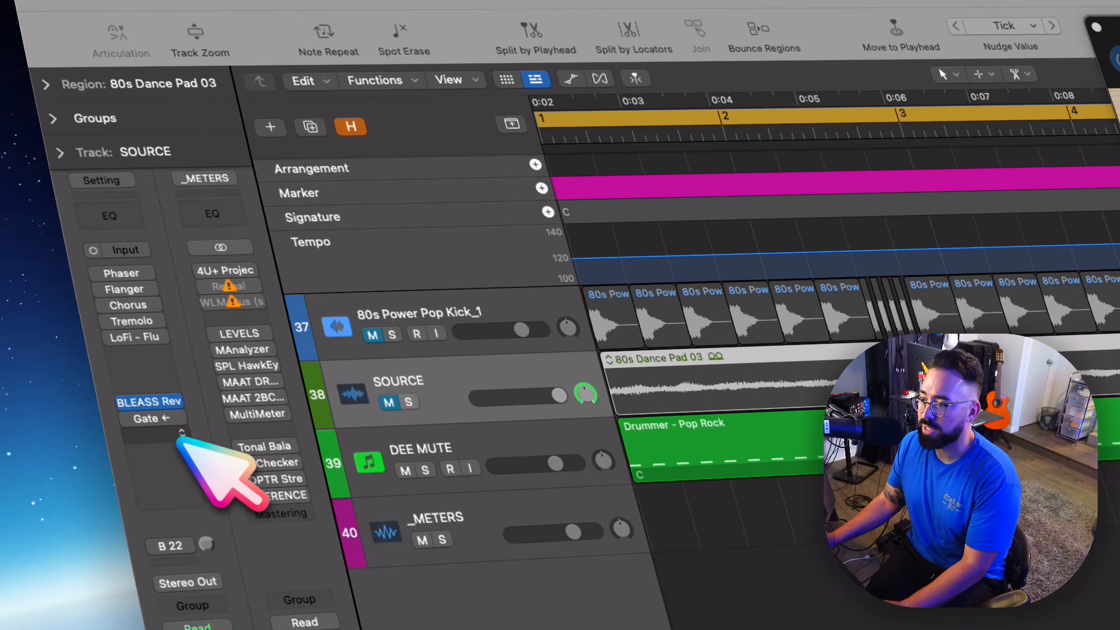
click(165, 437)
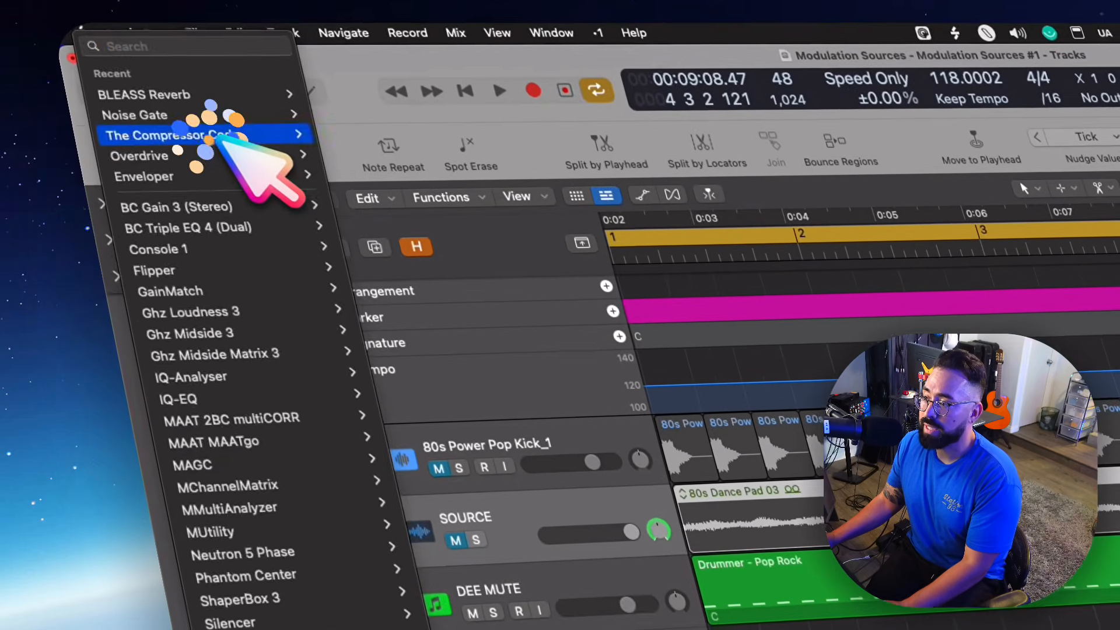
click(115, 21)
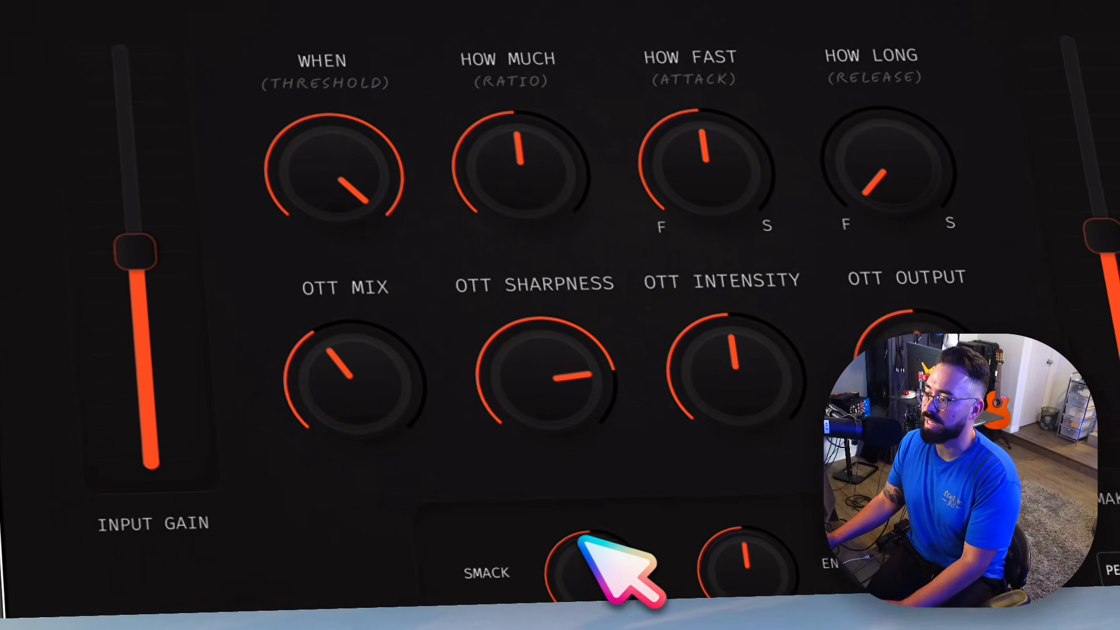
- Raise Smack, Energy, OTT Mix, OTT Intensity and OTT Sharpness in The Compressor Code, and hide the plug-in windows
drag(577, 551, 571, 476)
drag(733, 550, 726, 488)
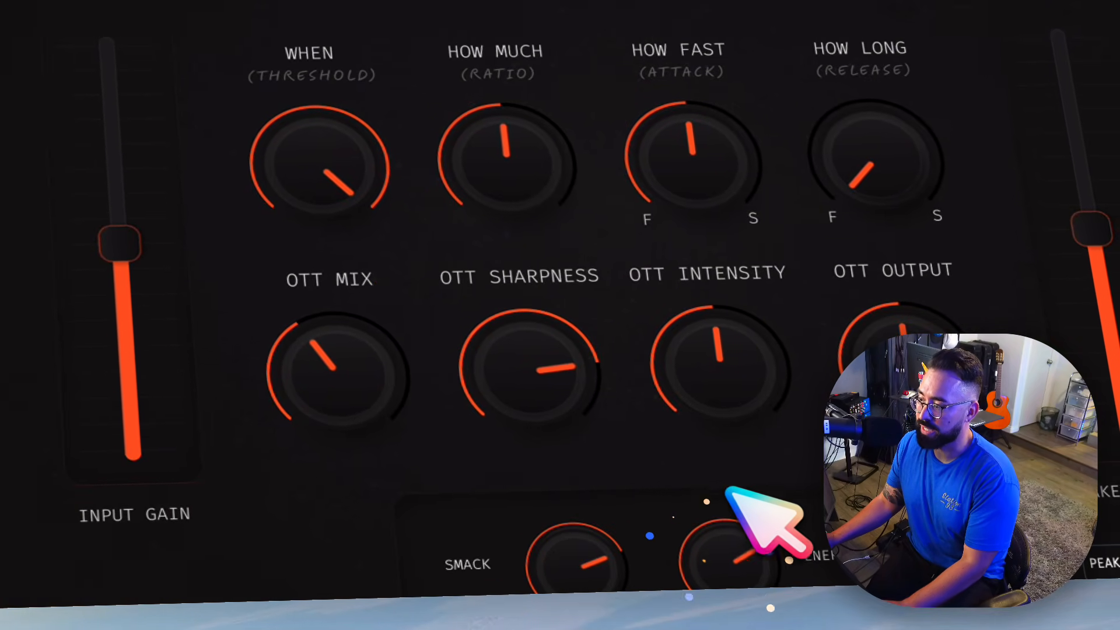
drag(359, 411, 357, 397)
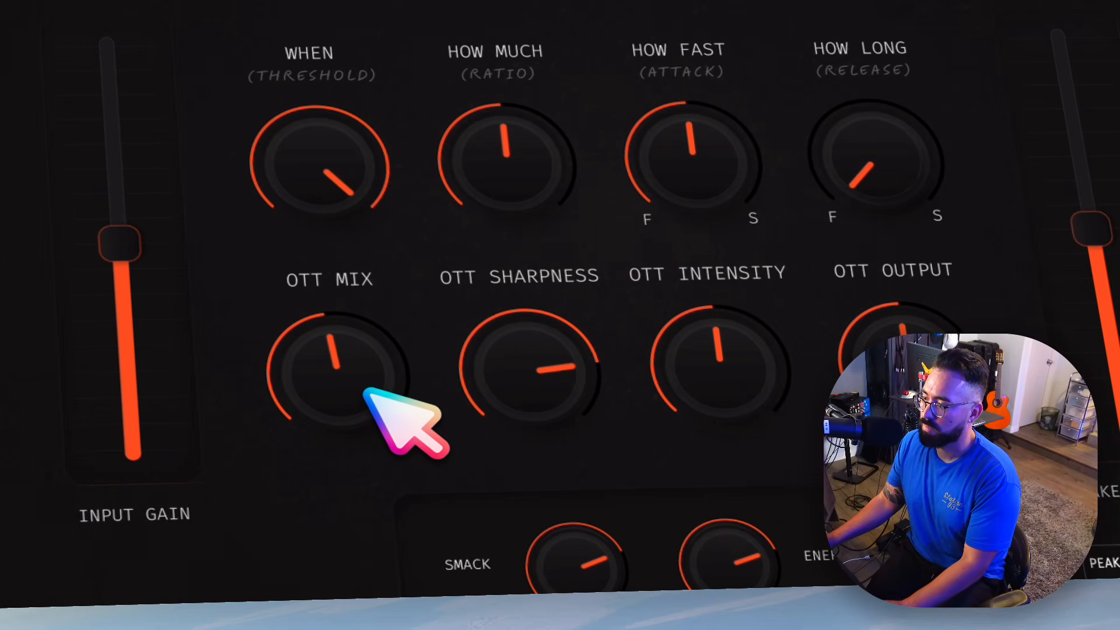
drag(355, 399, 363, 344)
drag(687, 368, 704, 309)
drag(505, 401, 521, 374)
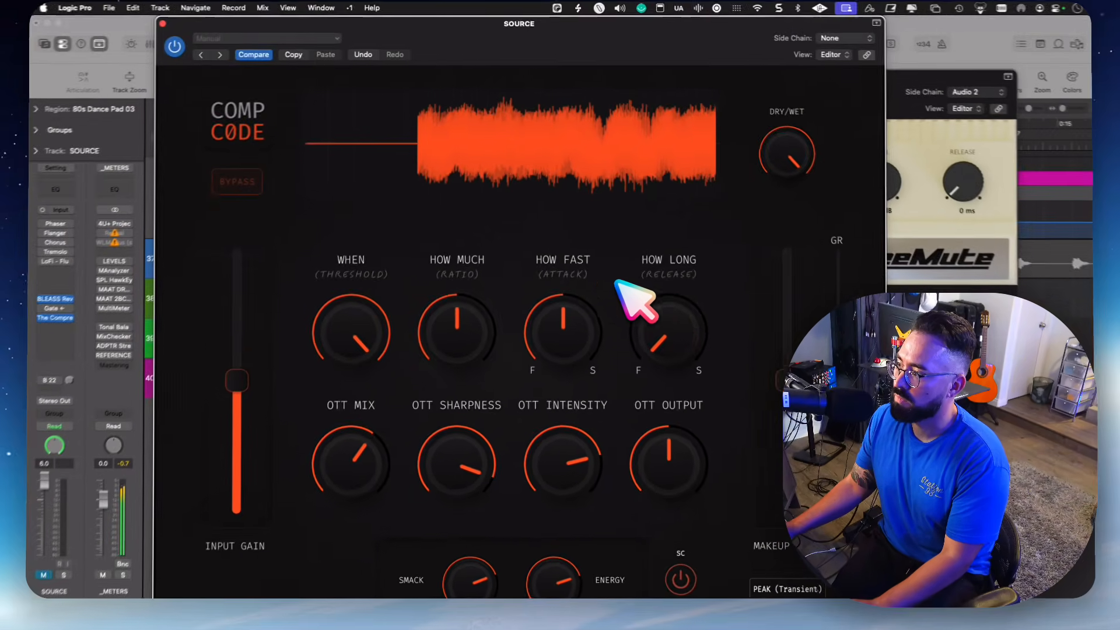
key(v)
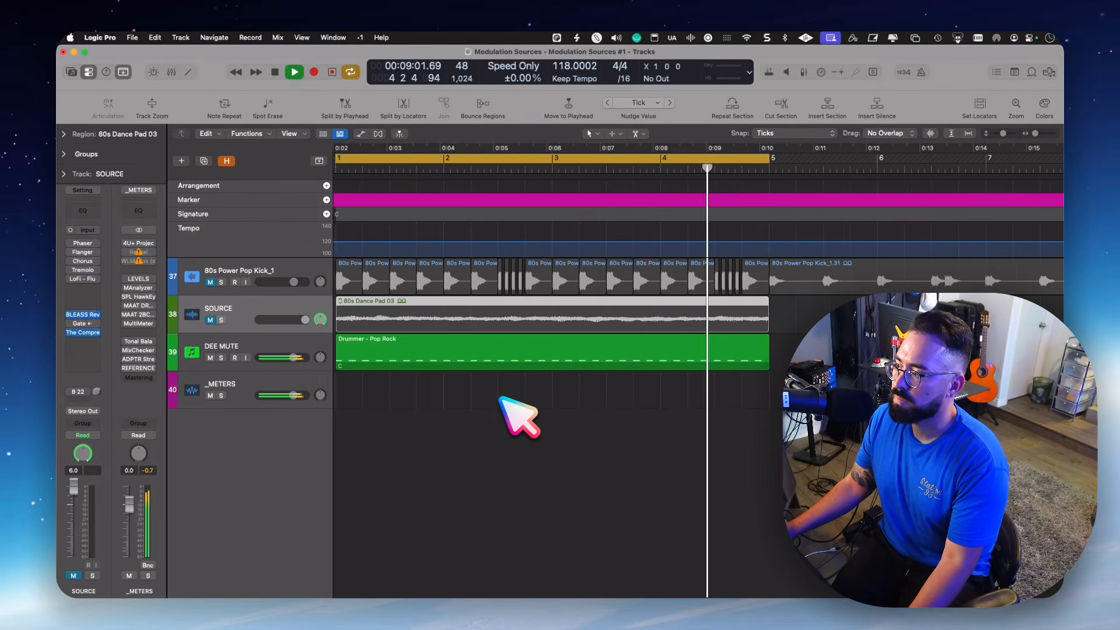
- Duplicate all notes in the DEE MUTE region one sixteenth note later and shorten every note
scroll(501, 398, left, 5)
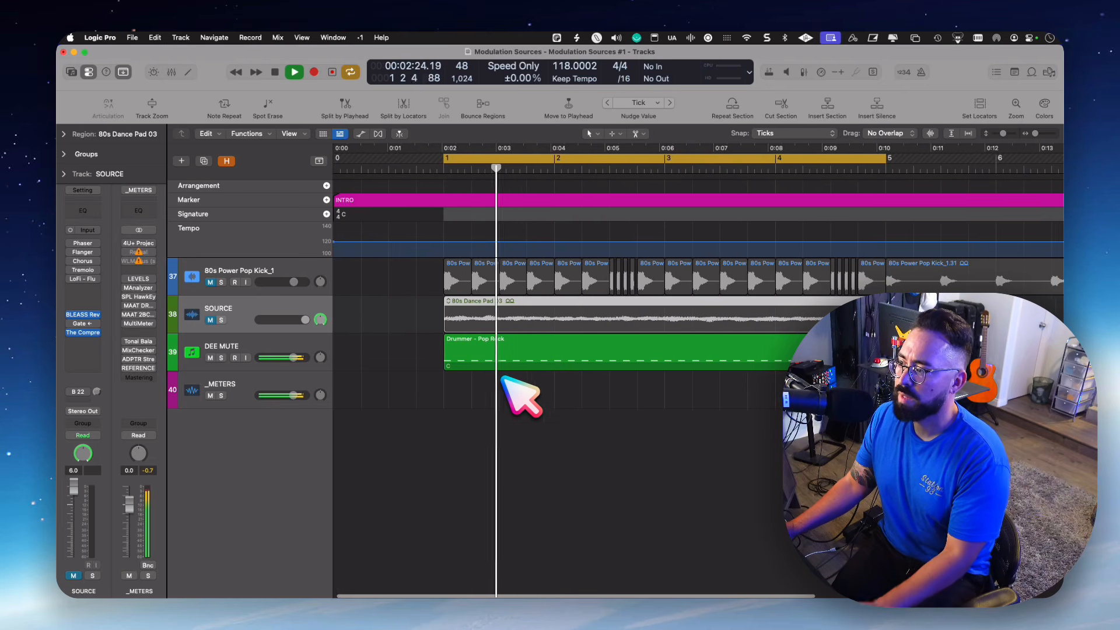
key(space)
click(518, 361)
key(p)
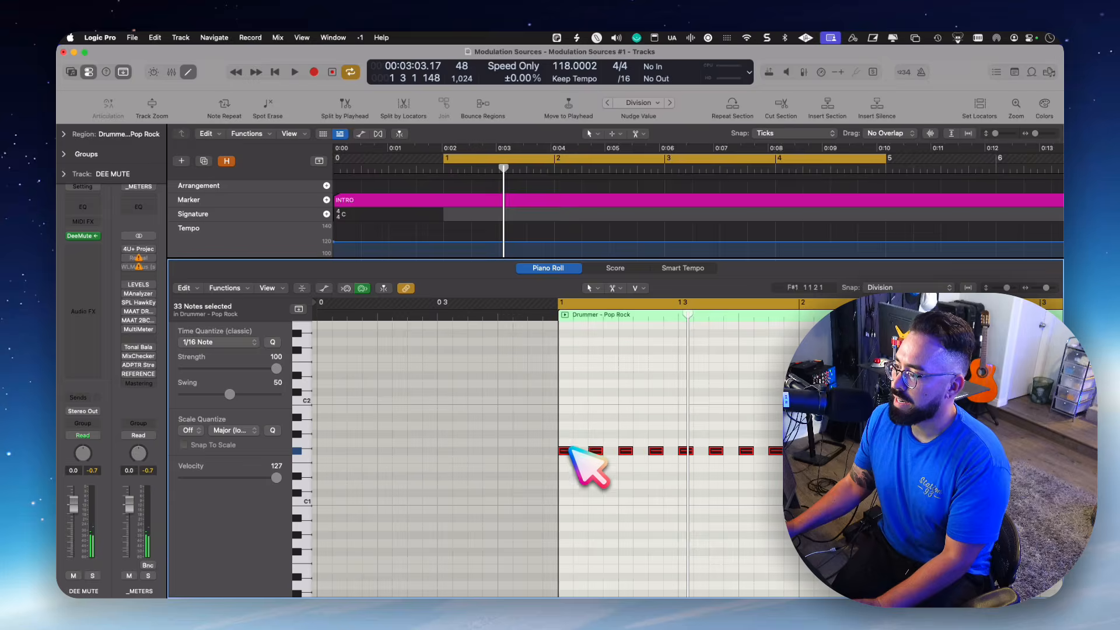
drag(562, 451, 581, 452)
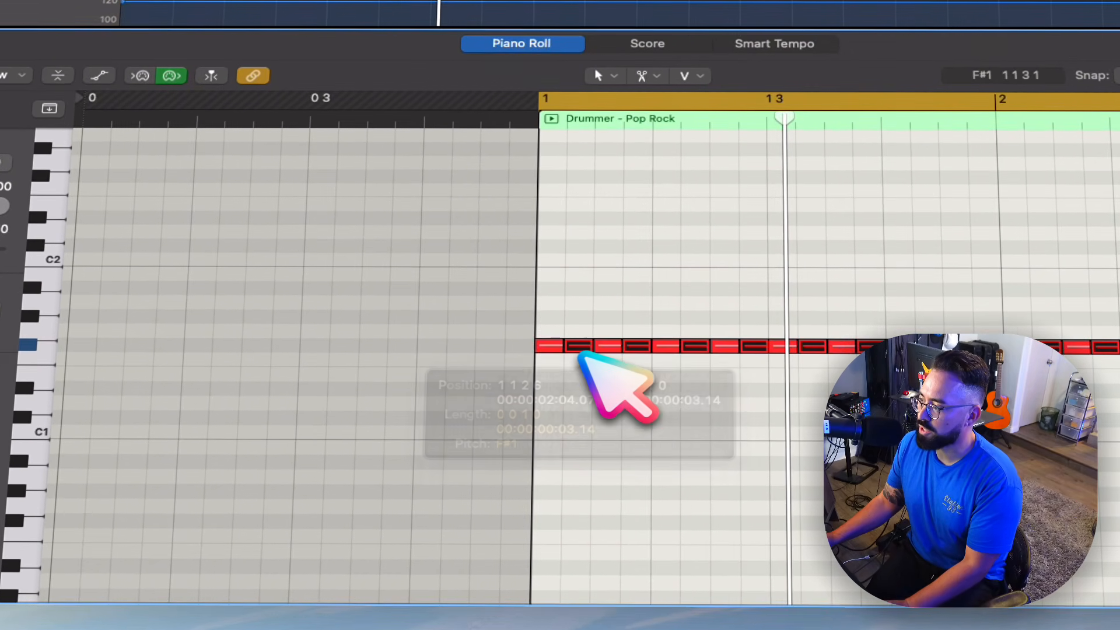
key(super+a)
drag(583, 355, 547, 361)
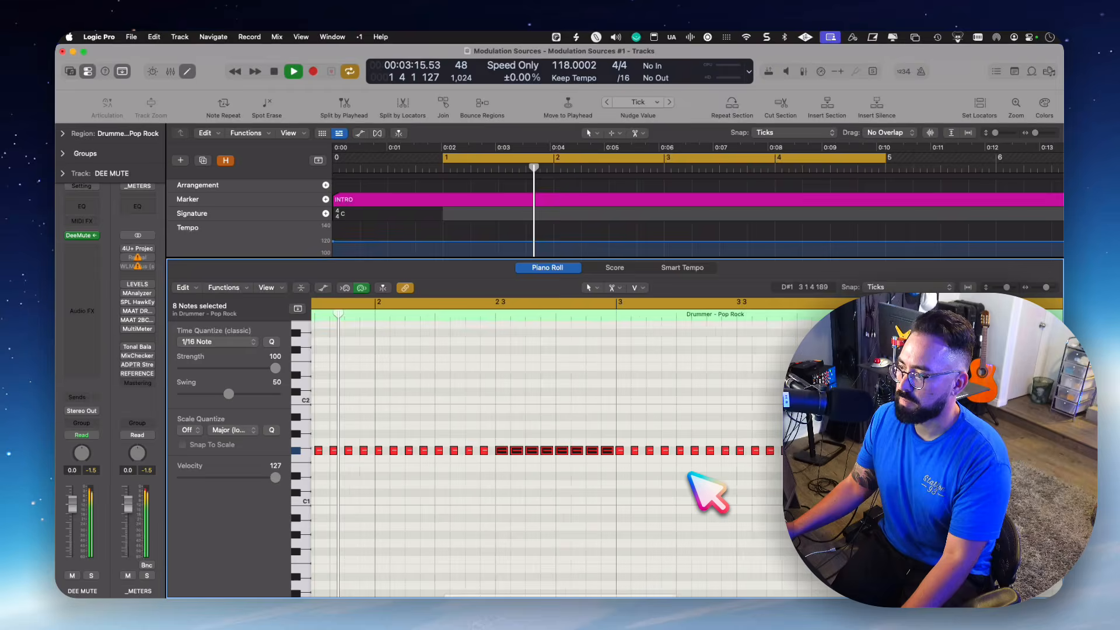
- Replace the last ten notes in the second half of bar 4 of the DEE MUTE region with three 1/8-triplet notes
scroll(642, 475, left, 1)
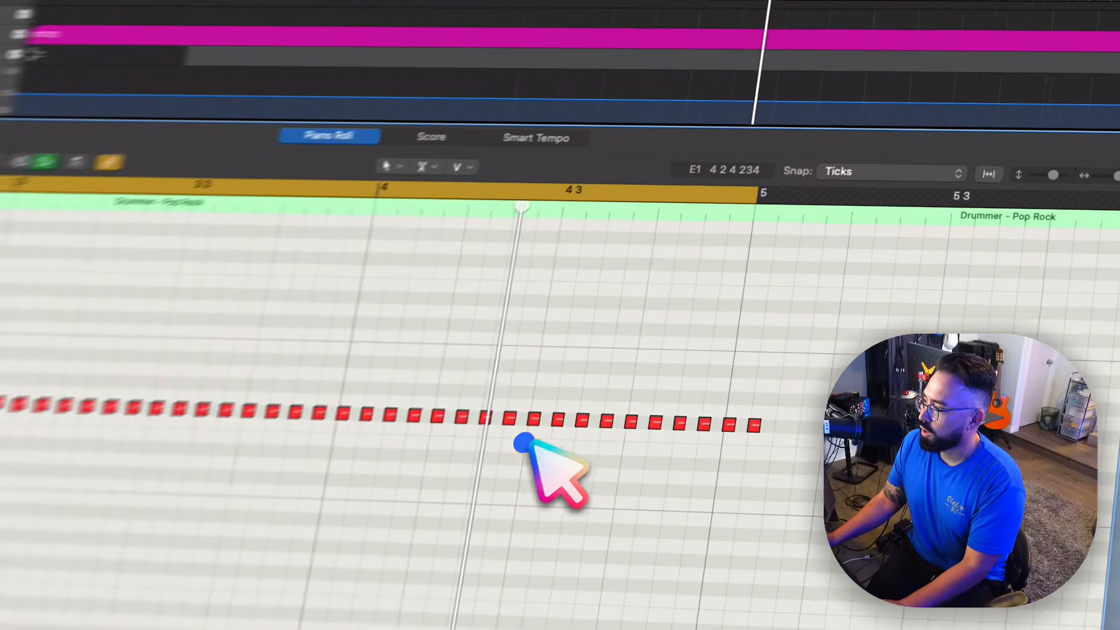
drag(672, 466, 852, 429)
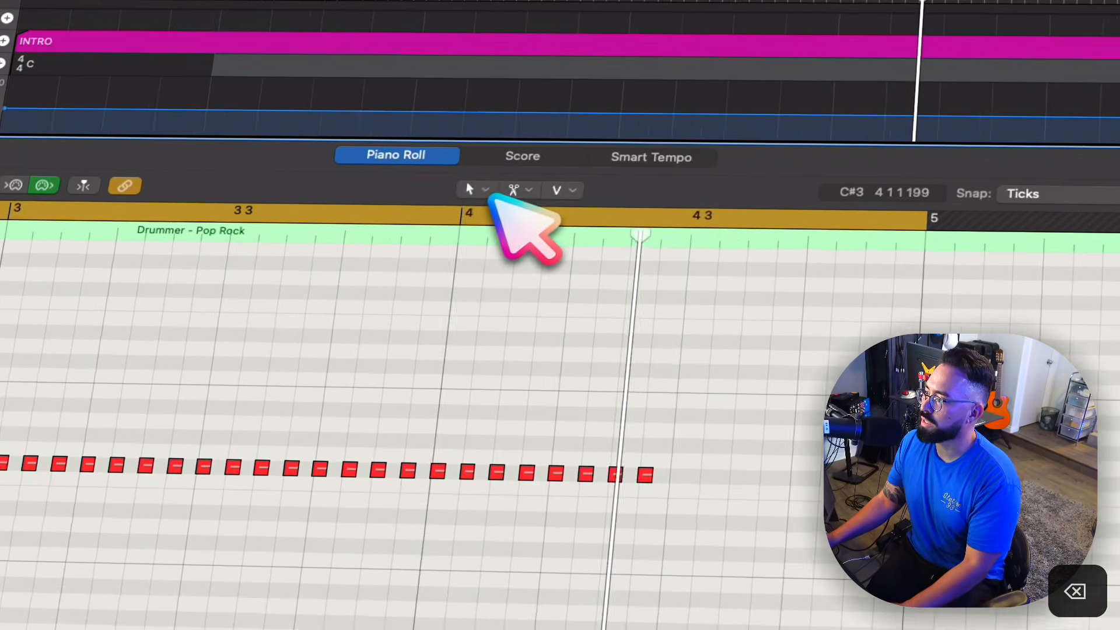
click(353, 136)
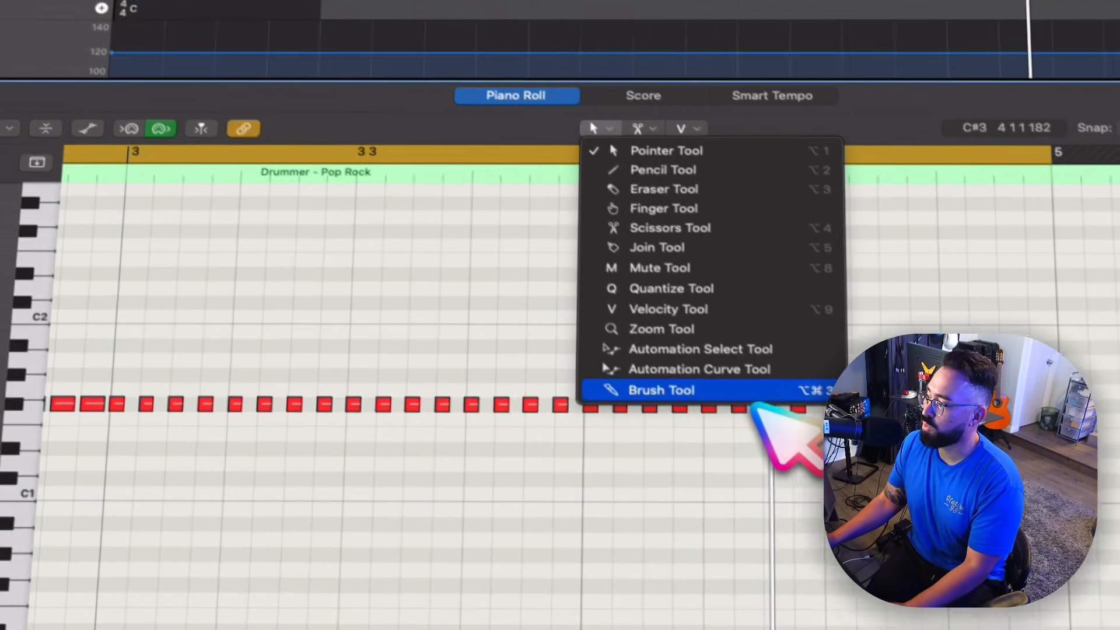
click(752, 391)
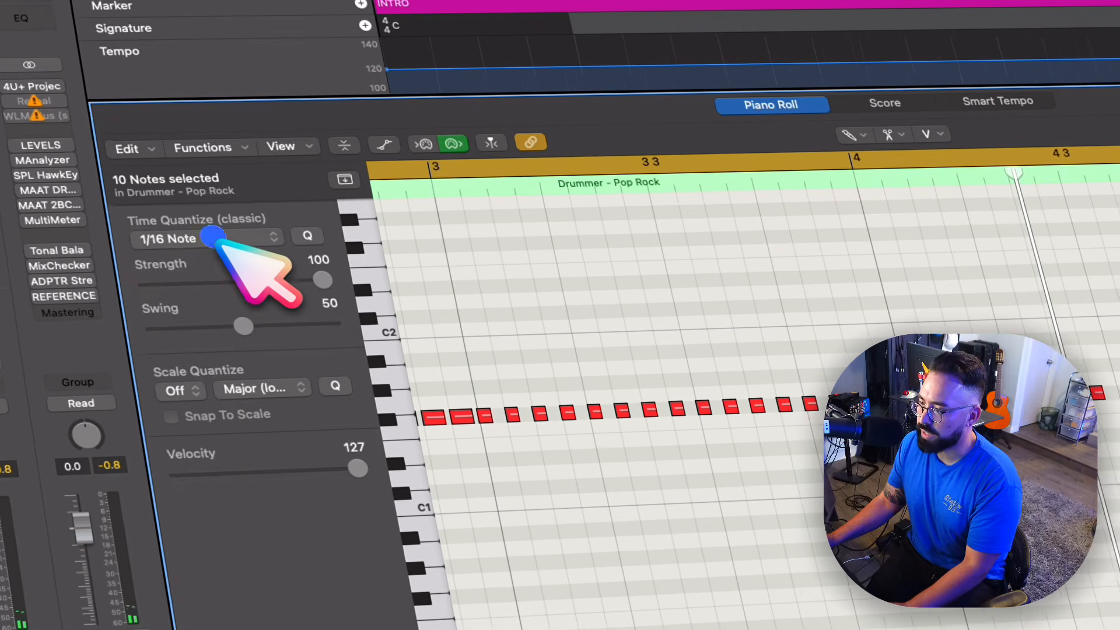
click(231, 239)
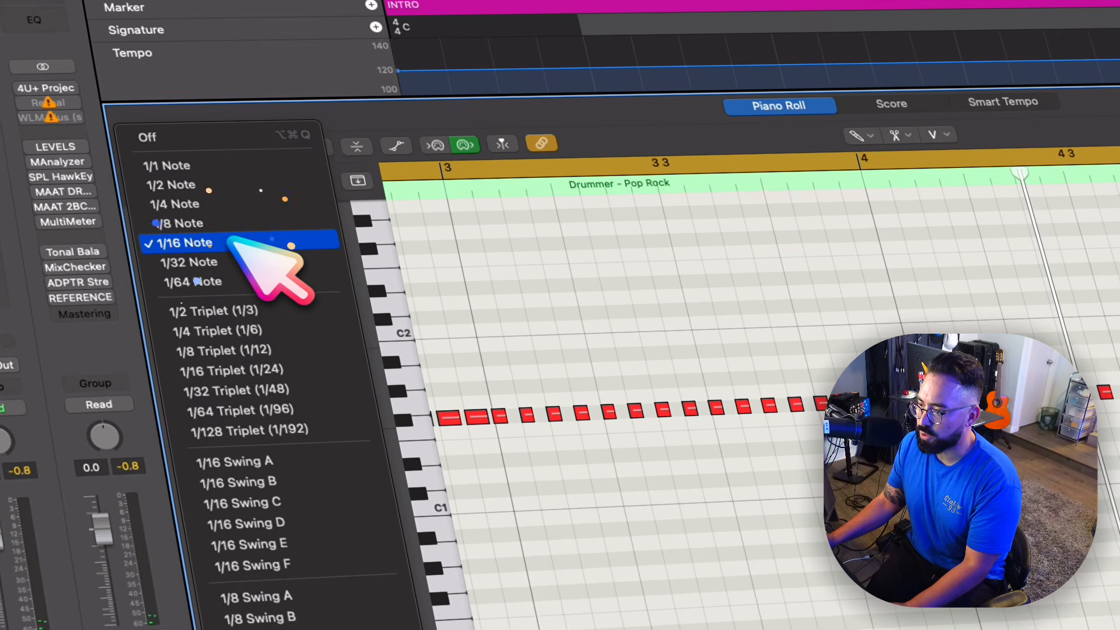
click(261, 357)
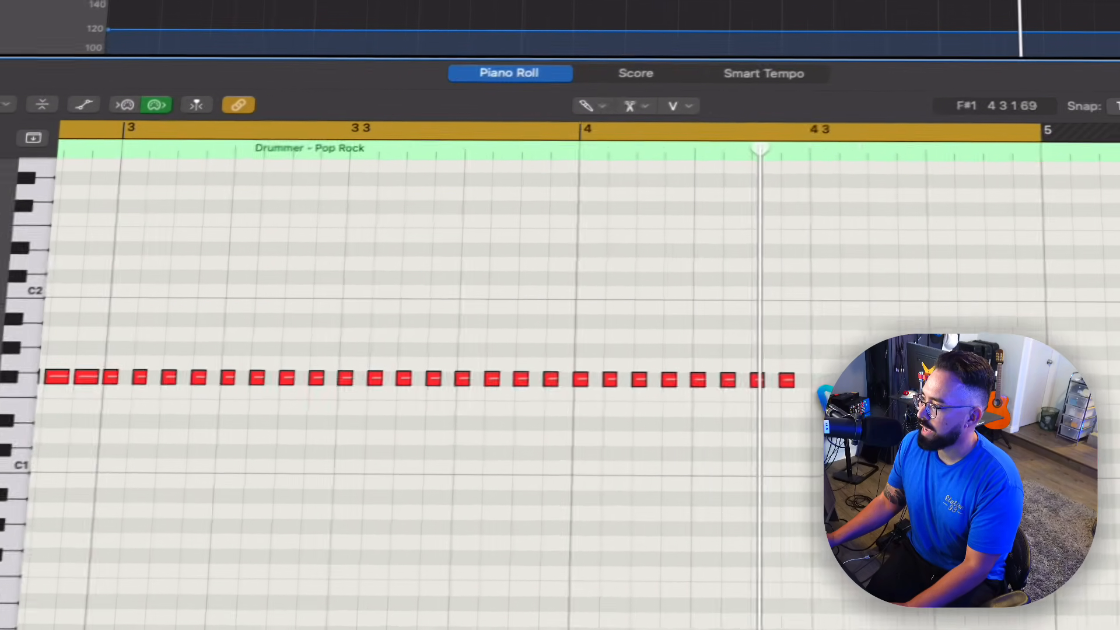
click(785, 376)
drag(788, 378, 840, 375)
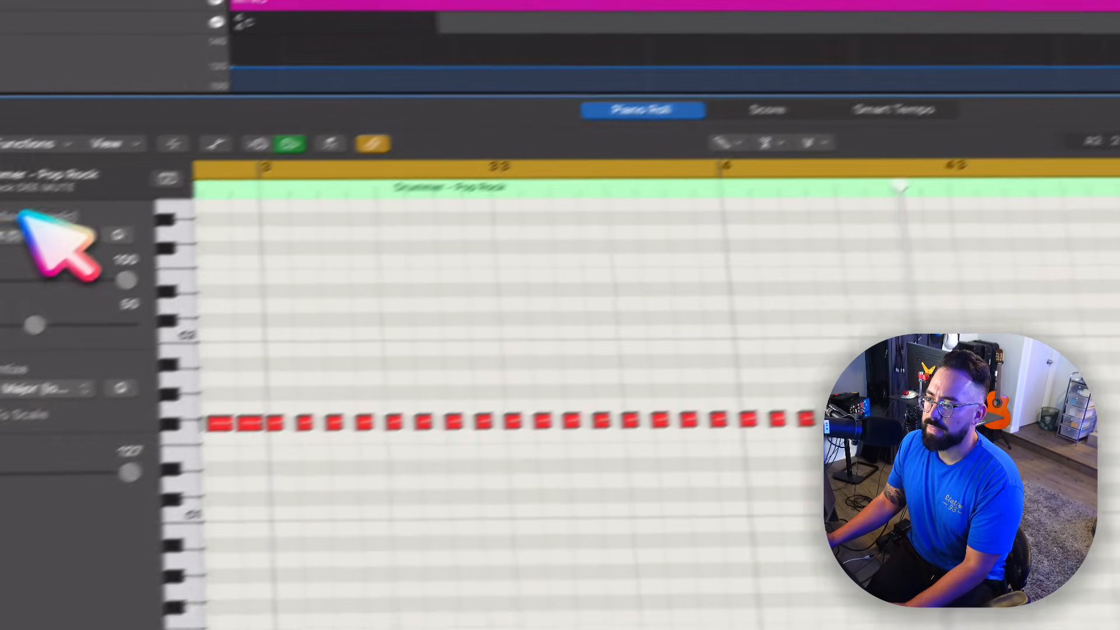
- Fill the rest of bar 4 with six 1/16-triplet notes, shorten all nine new notes, and close the note editor
click(32, 229)
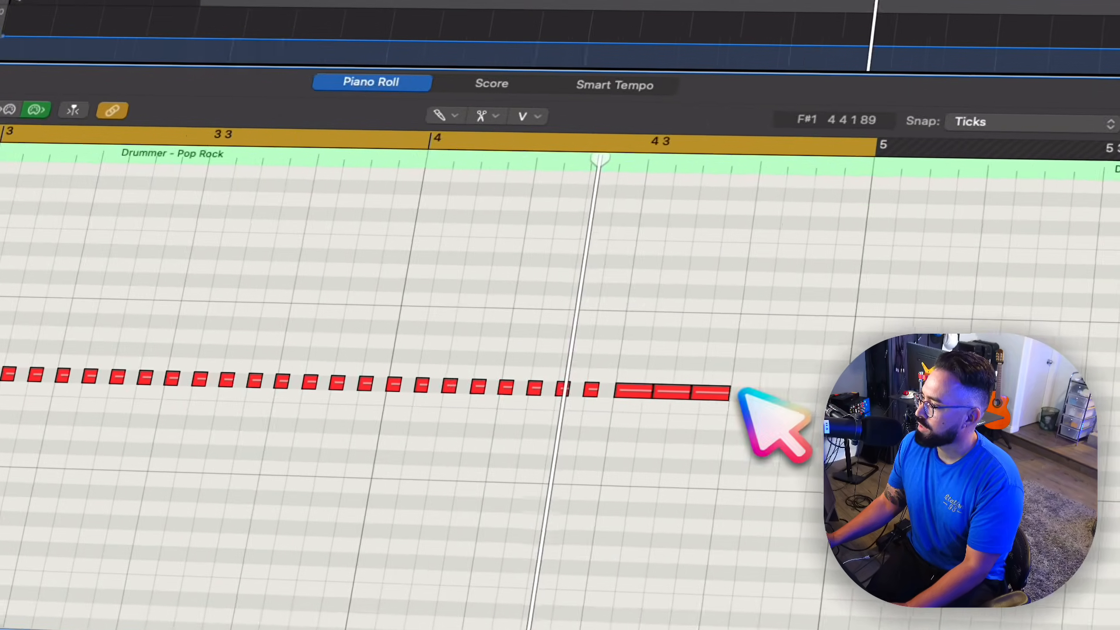
drag(738, 390, 800, 394)
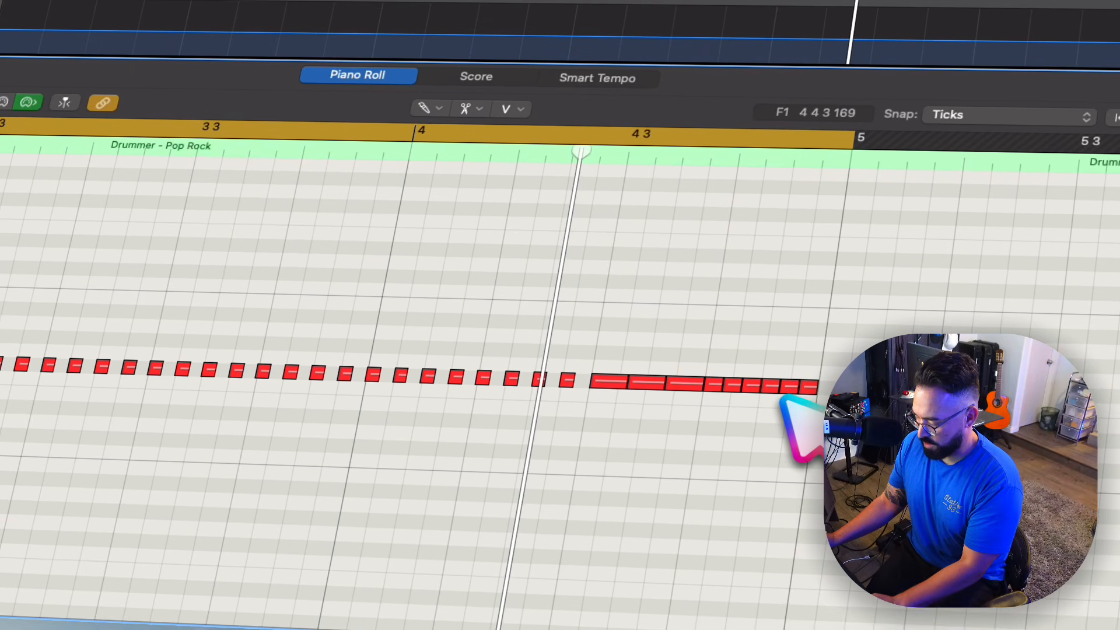
scroll(623, 388, up, 5)
drag(616, 367, 600, 388)
scroll(623, 389, down, 2)
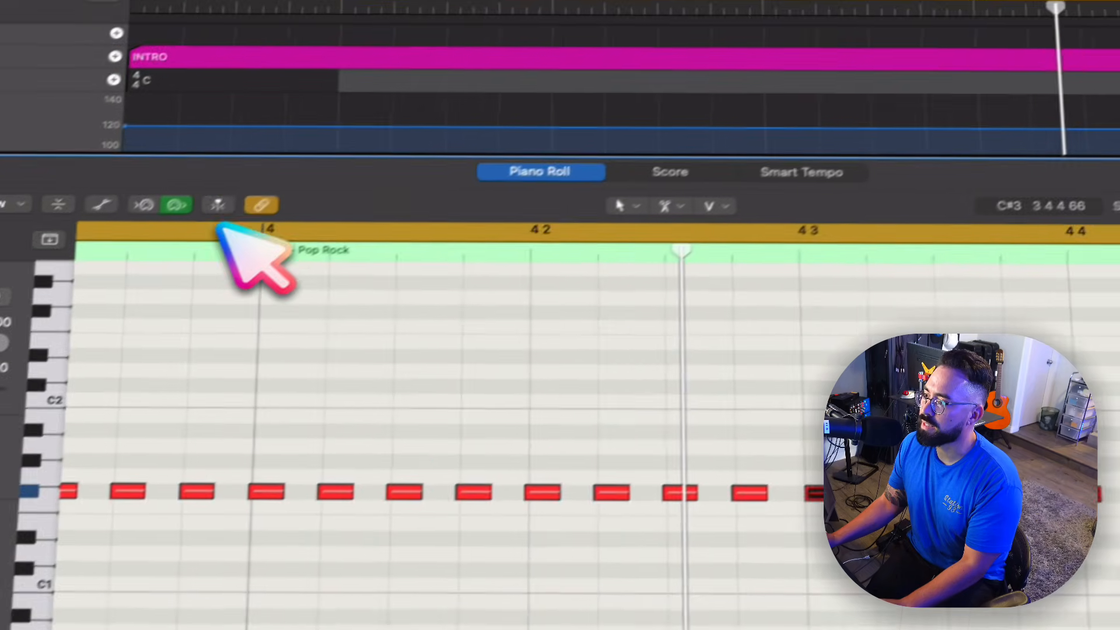
right_click(64, 103)
click(124, 108)
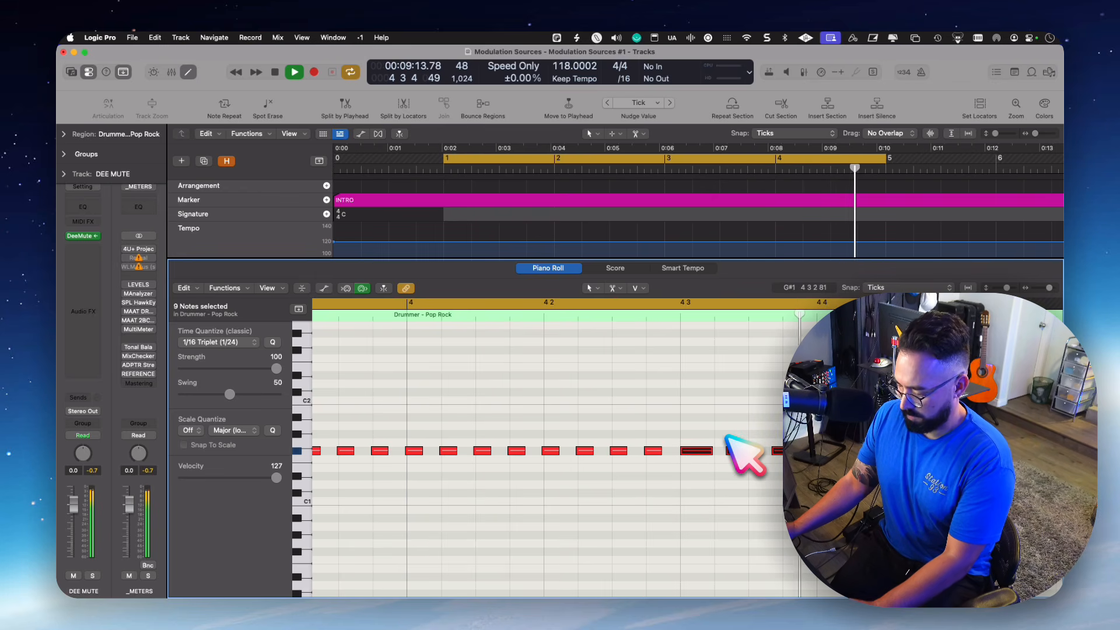
key(e)
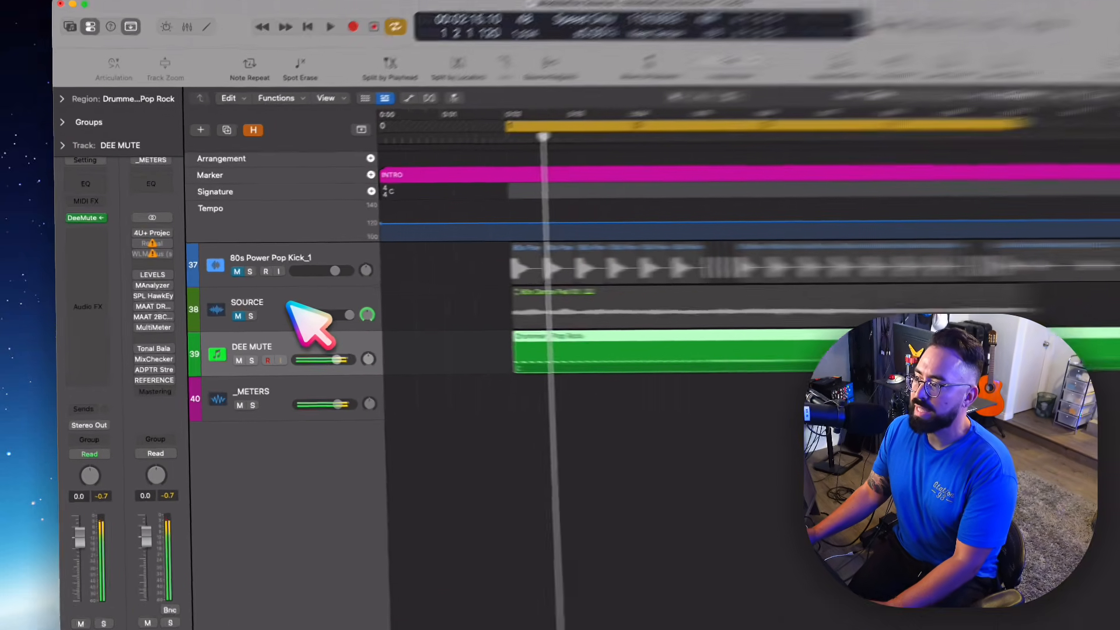
- Move the BLEASS reverb to after The Compressor Code on the SOURCE track
click(274, 315)
click(93, 292)
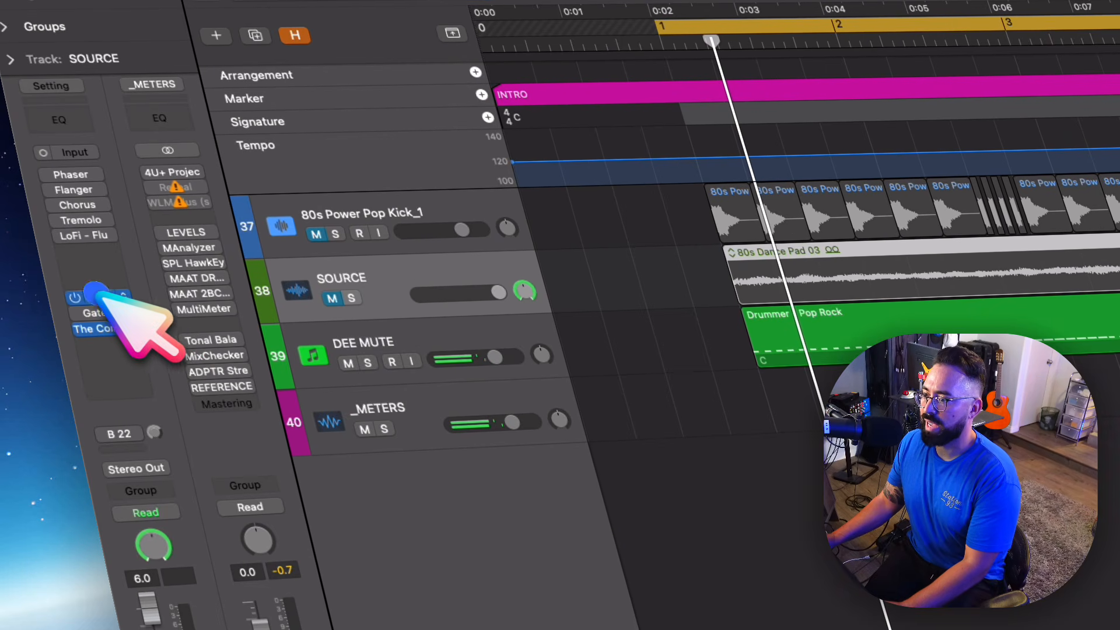
drag(122, 314, 115, 352)
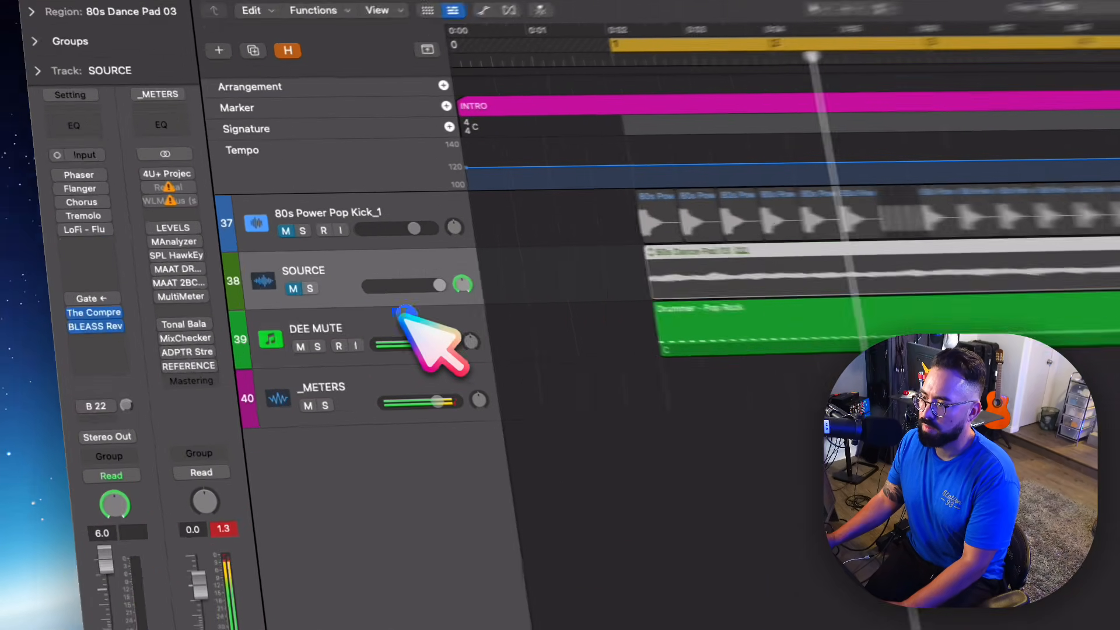
- Open DeeMute on the DEE MUTE track, move its window aside, and close the SOURCE track's compressor window
click(284, 345)
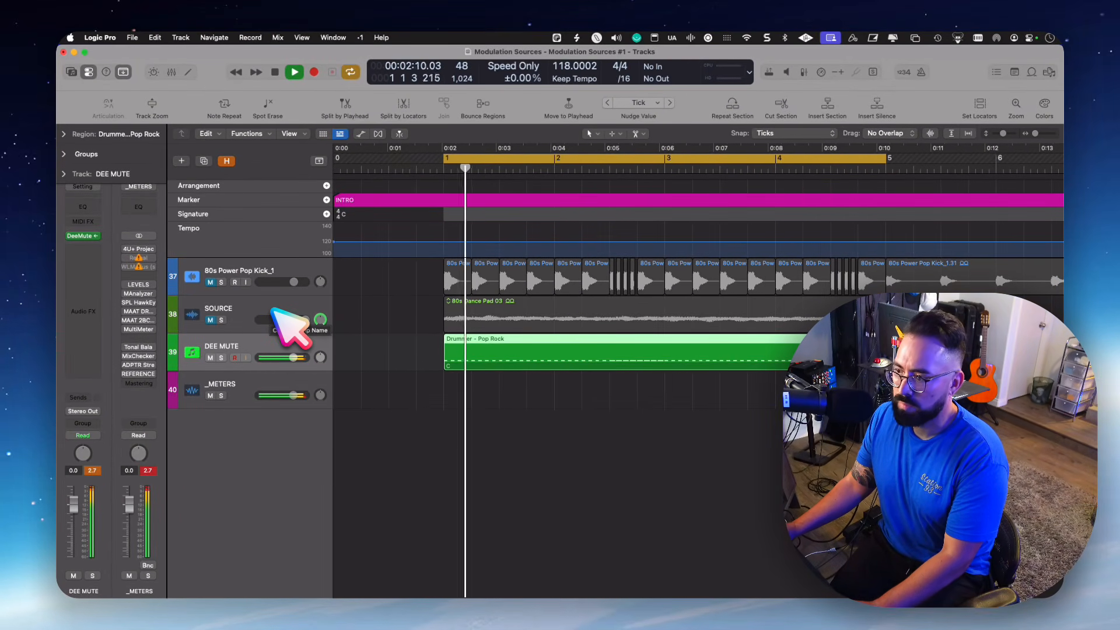
click(273, 311)
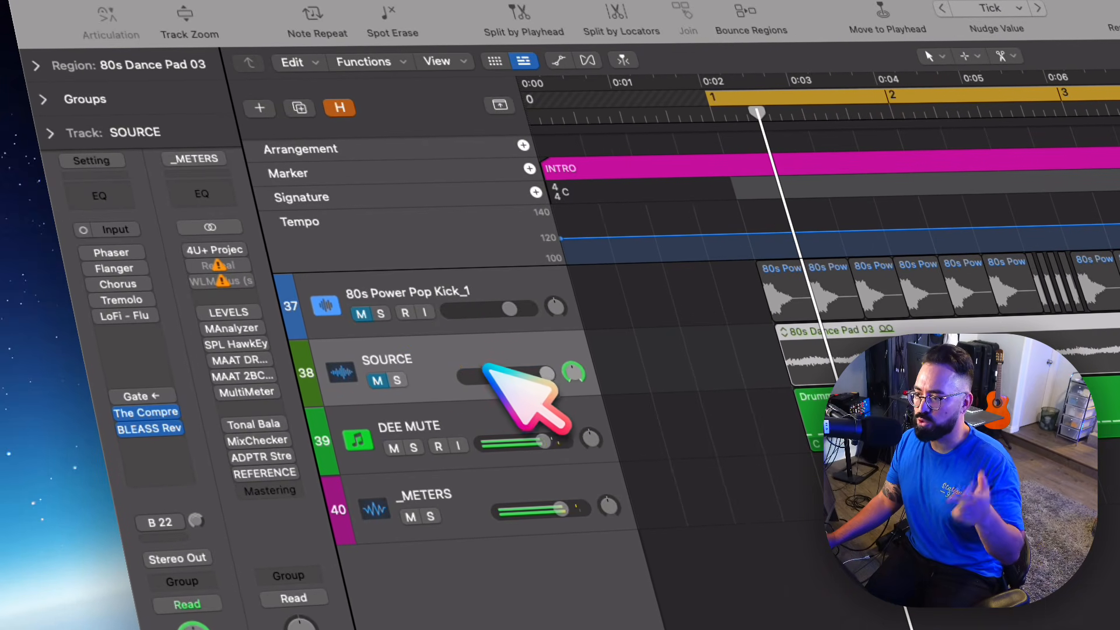
click(487, 423)
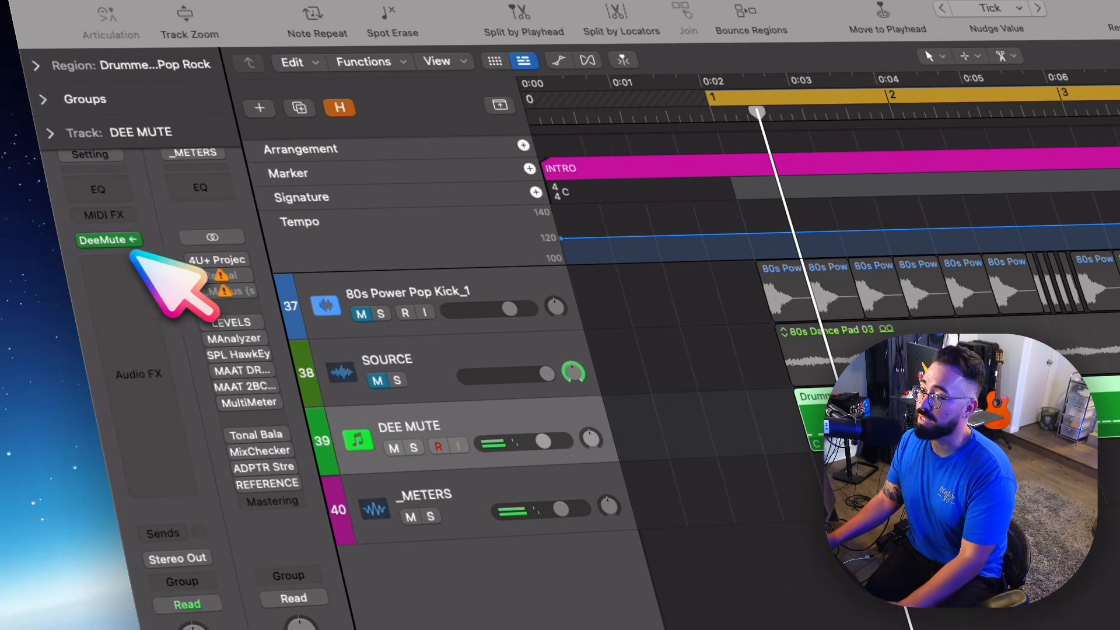
click(111, 240)
drag(852, 149, 516, 193)
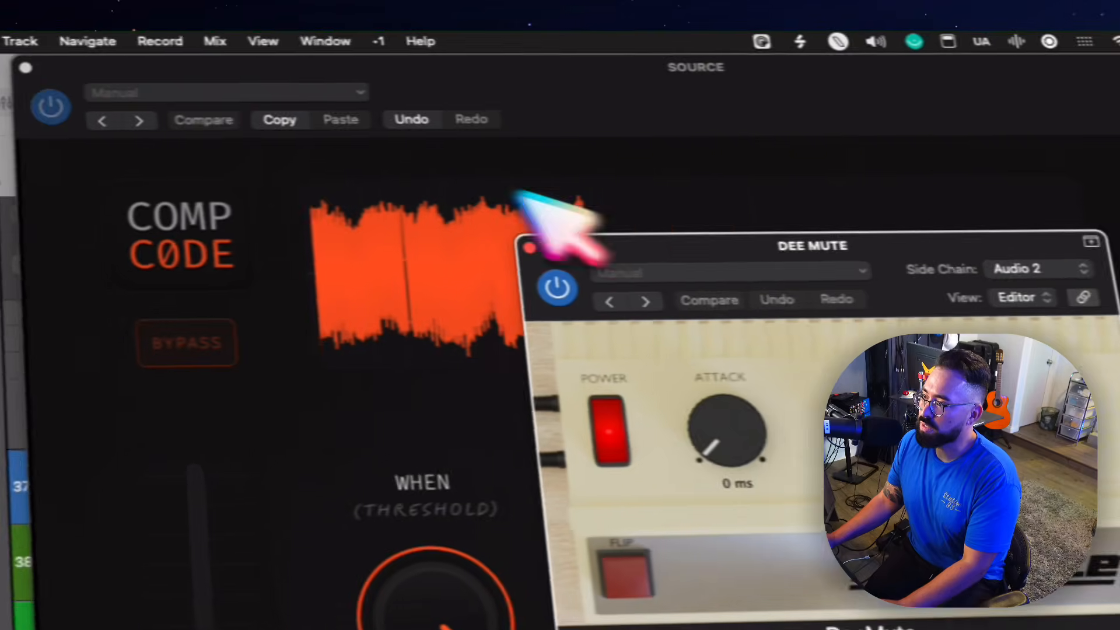
click(25, 68)
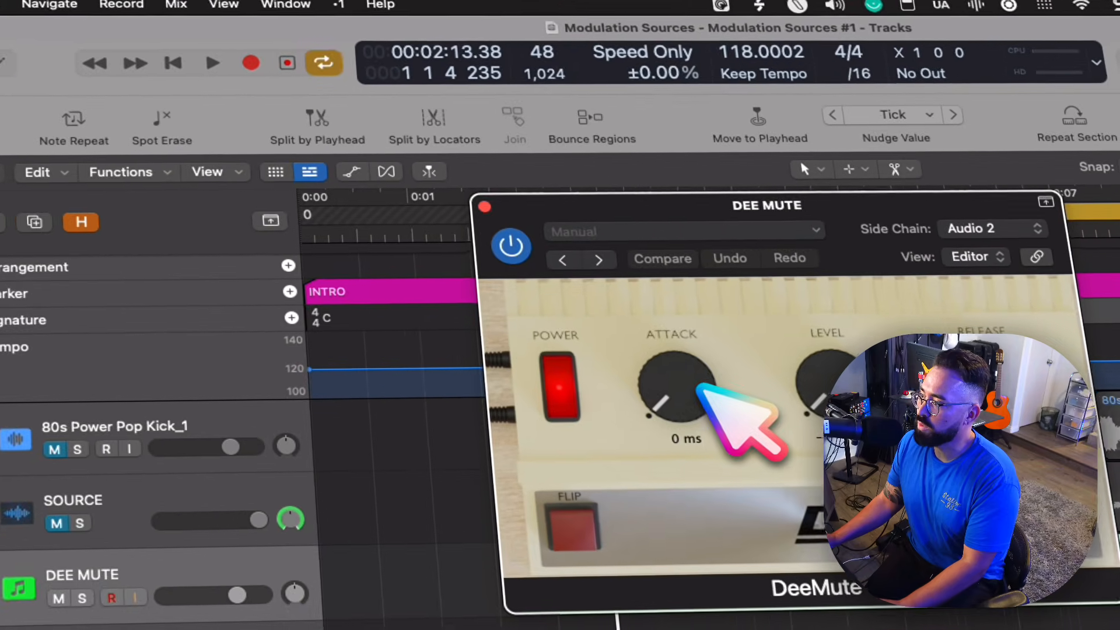
- Try a DeeMute Attack of 182 ms during playback, and return it to 0 ms
drag(700, 388, 648, 385)
key(space)
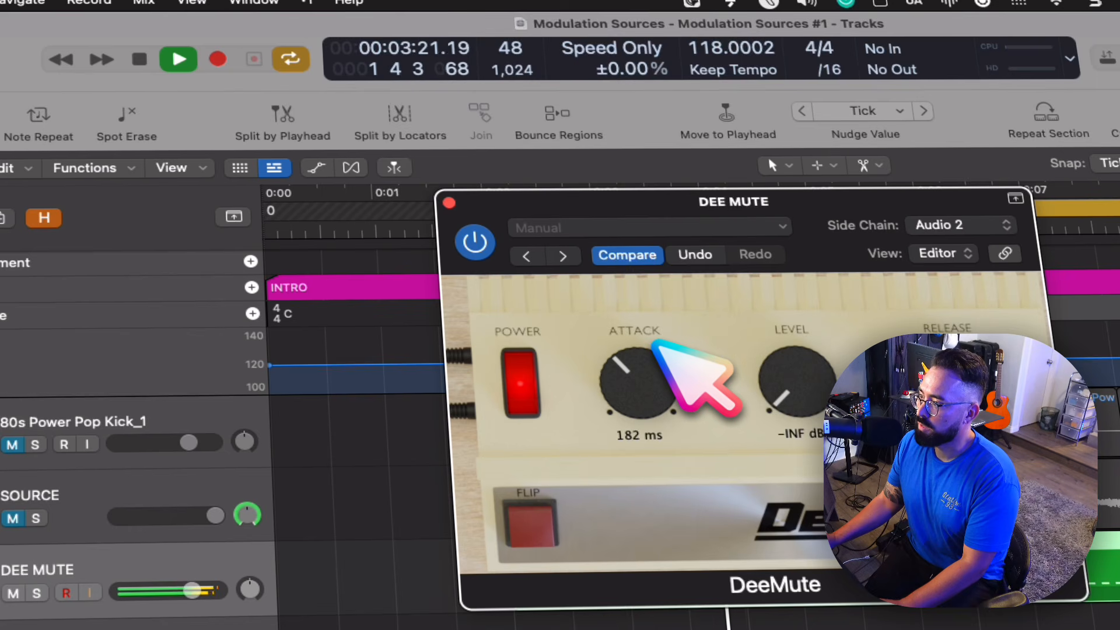
drag(644, 352, 688, 560)
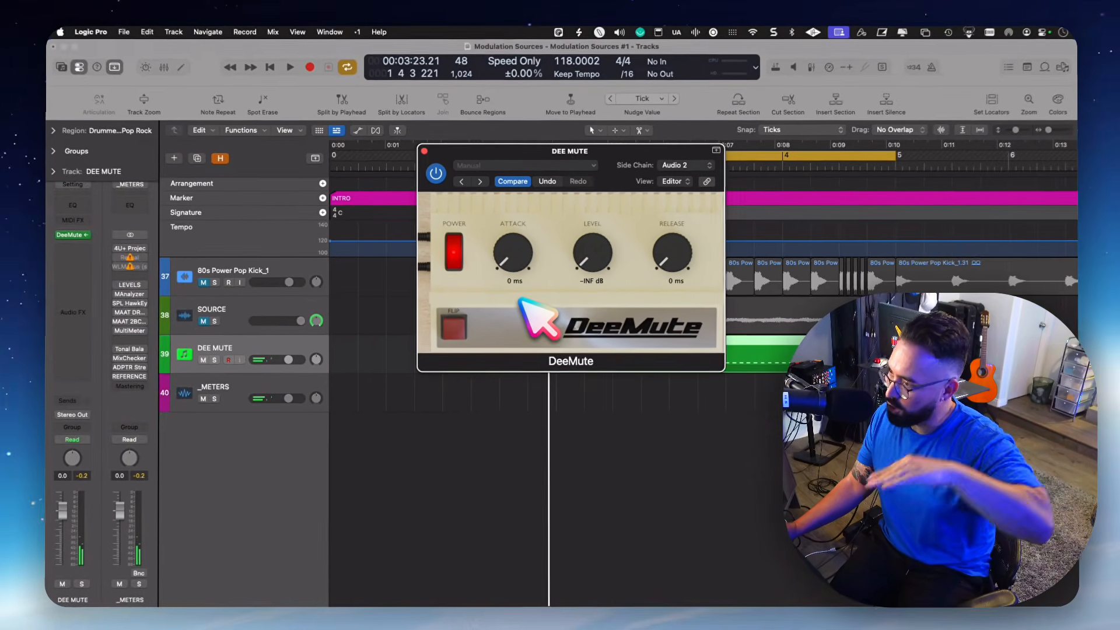
- Set DeeMute's Level to -17 dB and its Release to 166 ms while listening to the result
drag(592, 266, 601, 156)
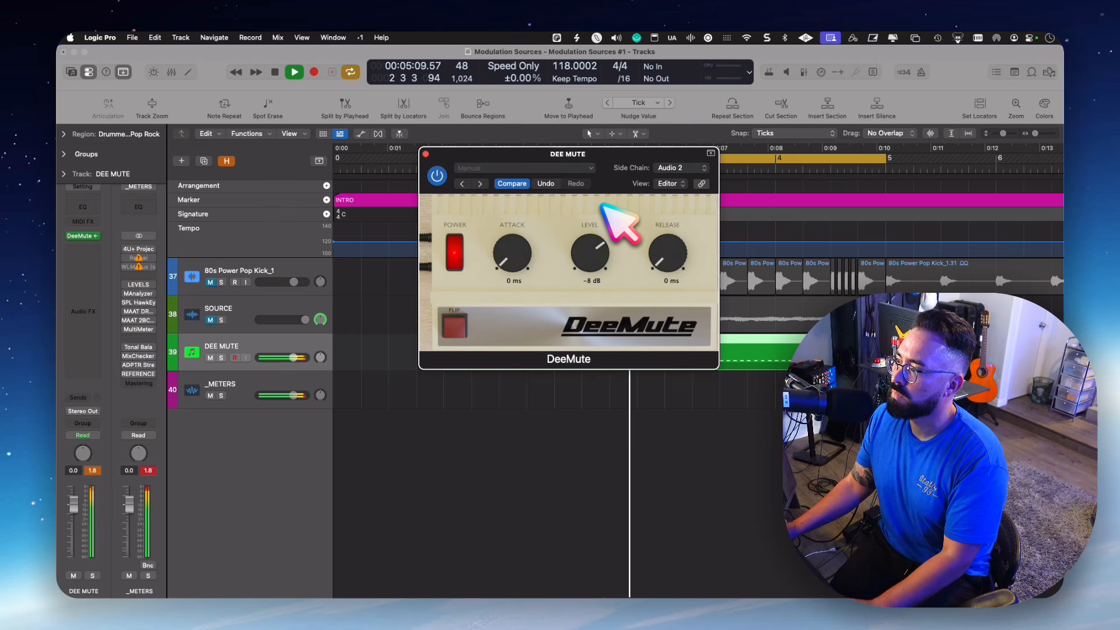
drag(600, 222, 600, 225)
key(space)
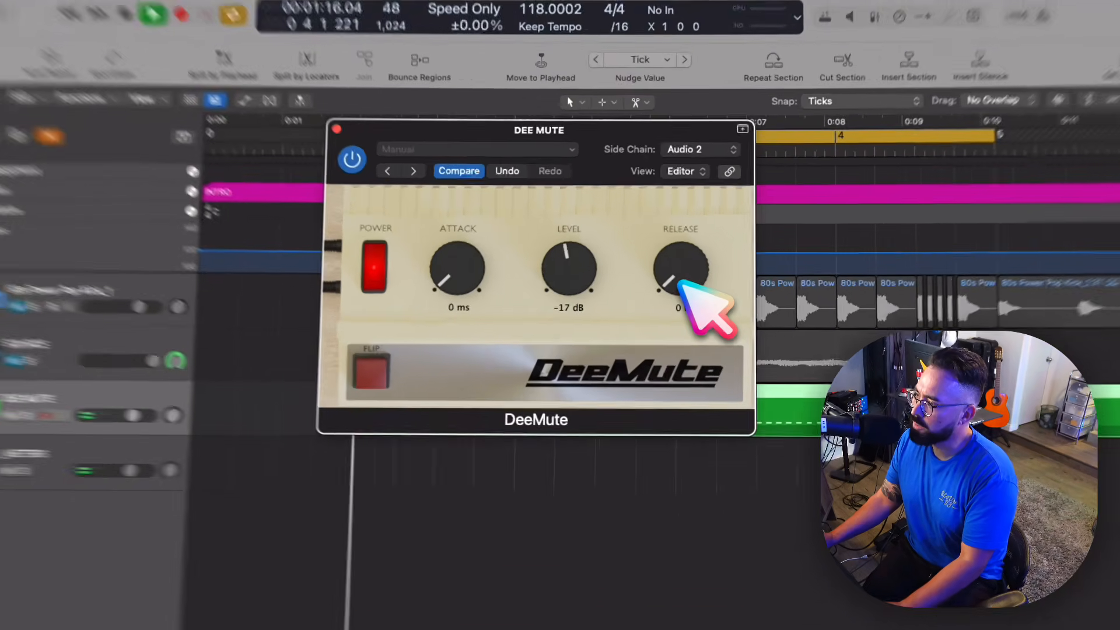
drag(666, 262, 664, 208)
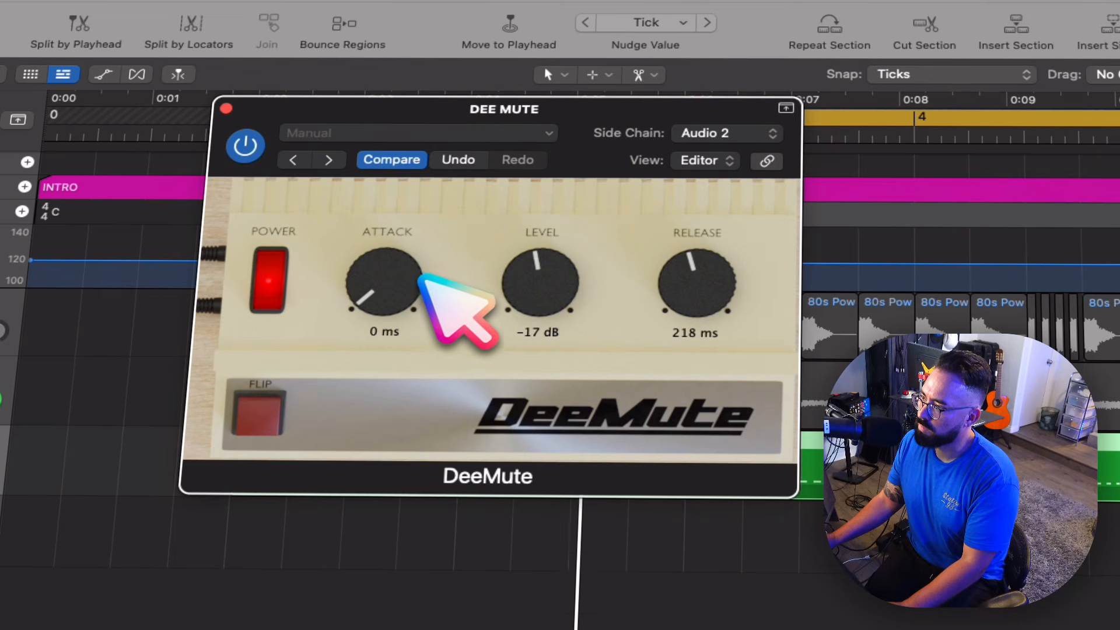
click(667, 296)
drag(667, 296, 650, 307)
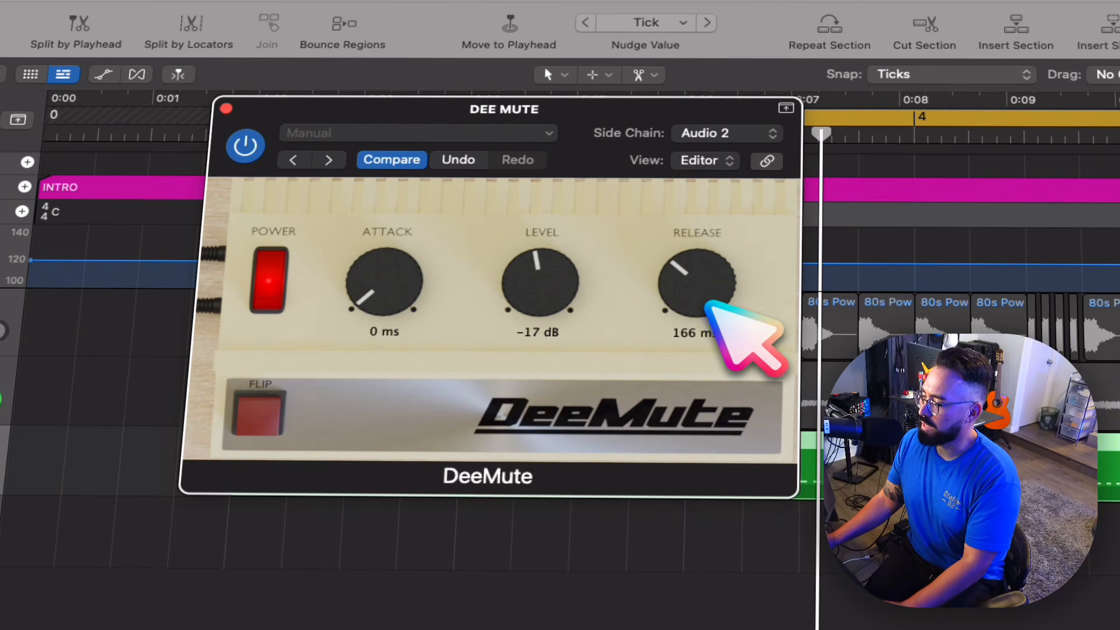
- Automate DeeMute's Release, raising it to 0.83 in the second half of bar 2 and to about 0.99 late in bar 4
key(a)
click(695, 301)
key(v)
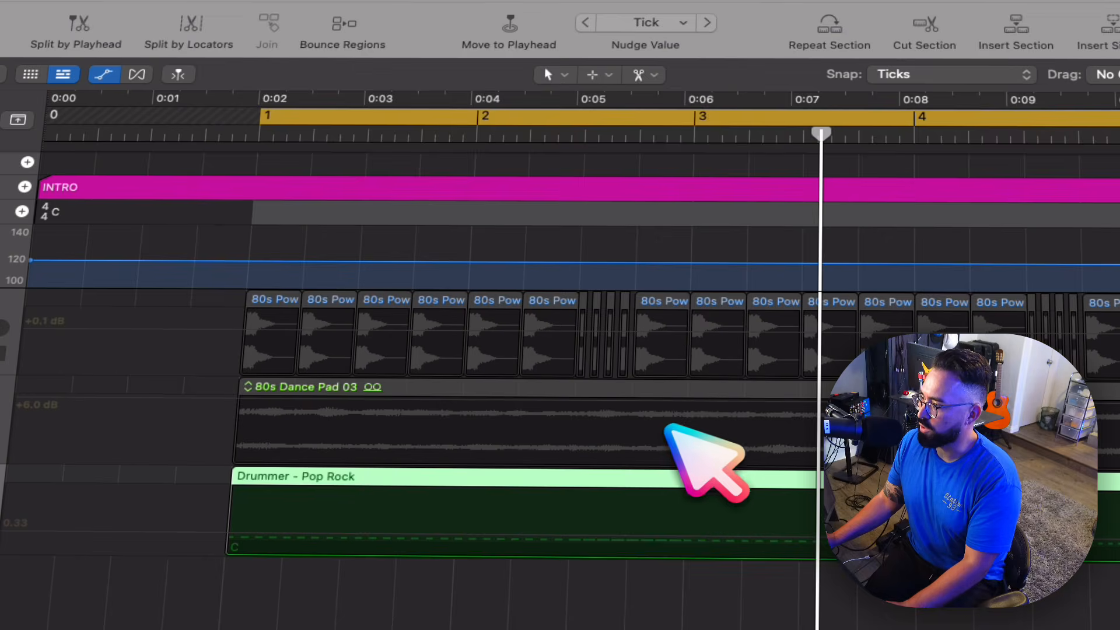
drag(565, 532, 689, 556)
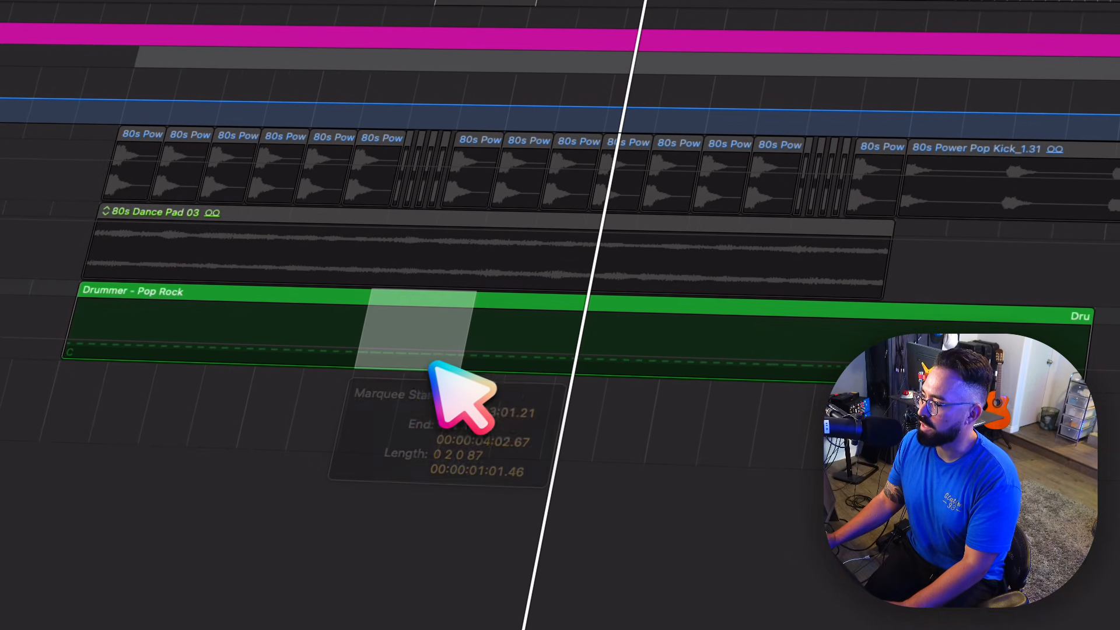
drag(432, 363, 405, 321)
mouse_move(770, 359)
mouse_down()
mouse_move(888, 360)
mouse_move(833, 360)
mouse_move(847, 318)
mouse_up()
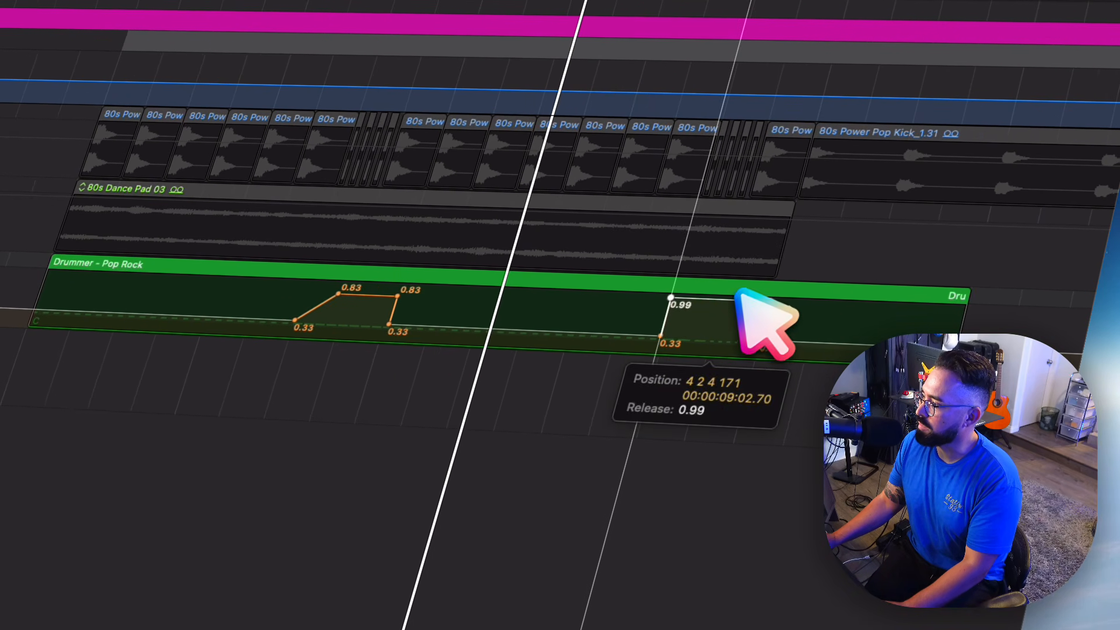
mouse_move(736, 292)
mouse_down()
mouse_move(707, 305)
mouse_move(757, 298)
mouse_up()
- Play the project from the start with enlarged tracks and the DeeMute window shown to check the Release automation
key(Return)
key(super+Down)
key(super+Down)
key(space)
scroll(610, 332, down, 3)
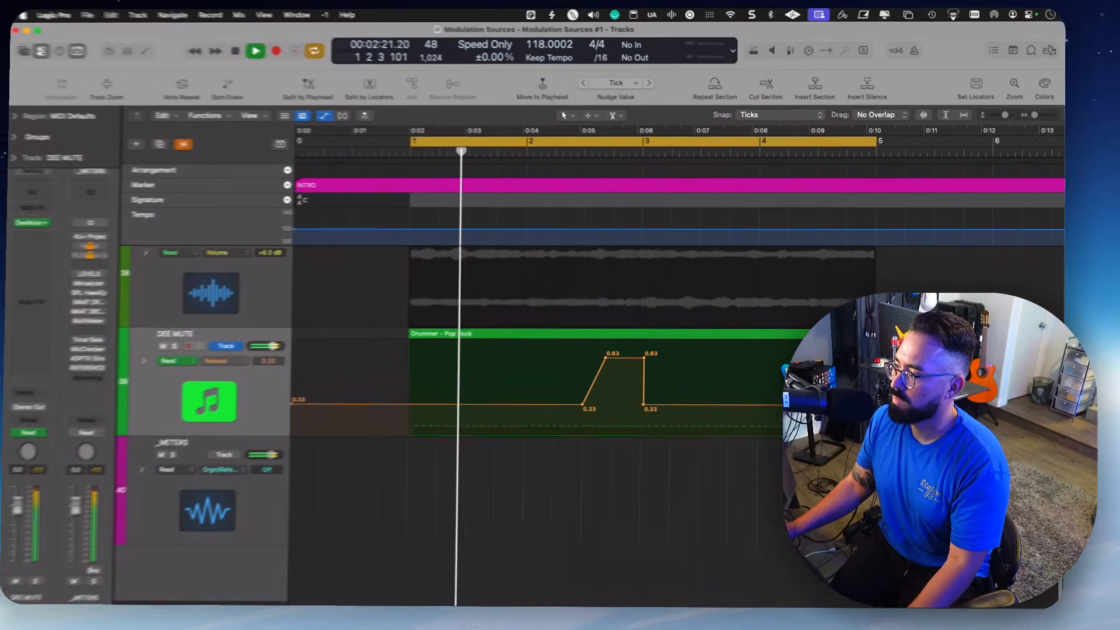
key(v)
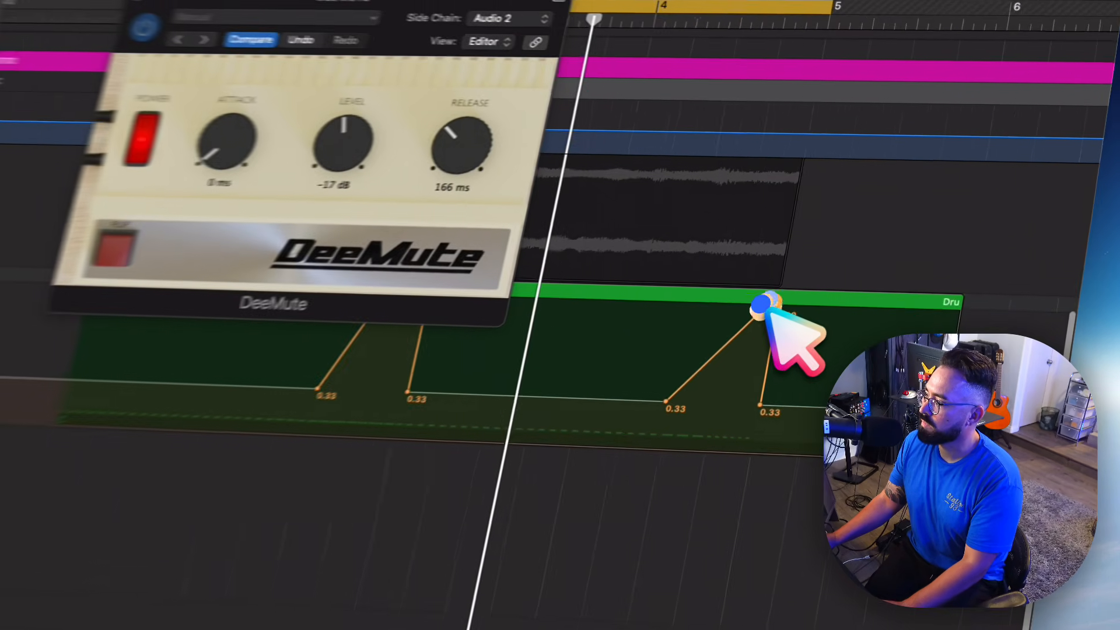
- Lower the raised Release automation in the second half of bar 2 to 0.56, listen, and stop playback
drag(880, 354, 880, 362)
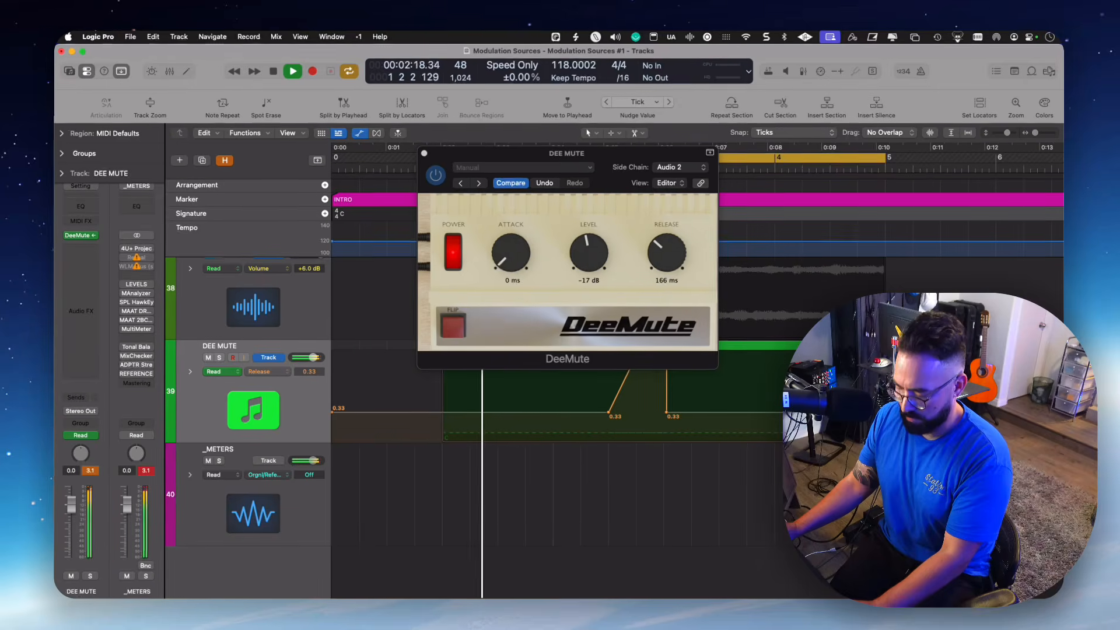
key(super+Up)
click(635, 412)
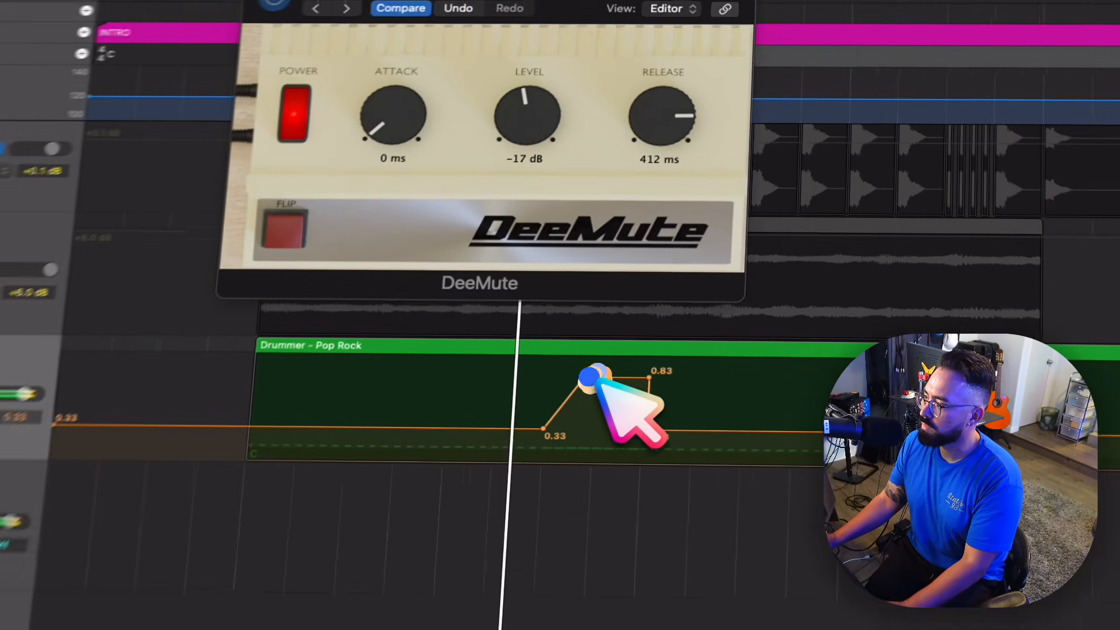
drag(597, 380, 599, 411)
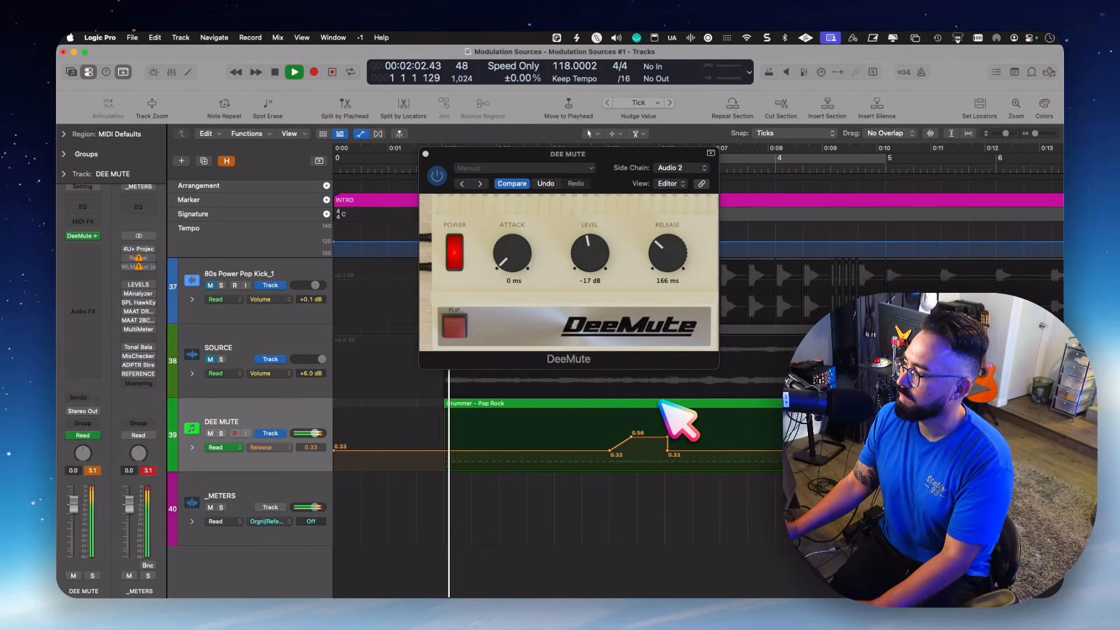
key(space)
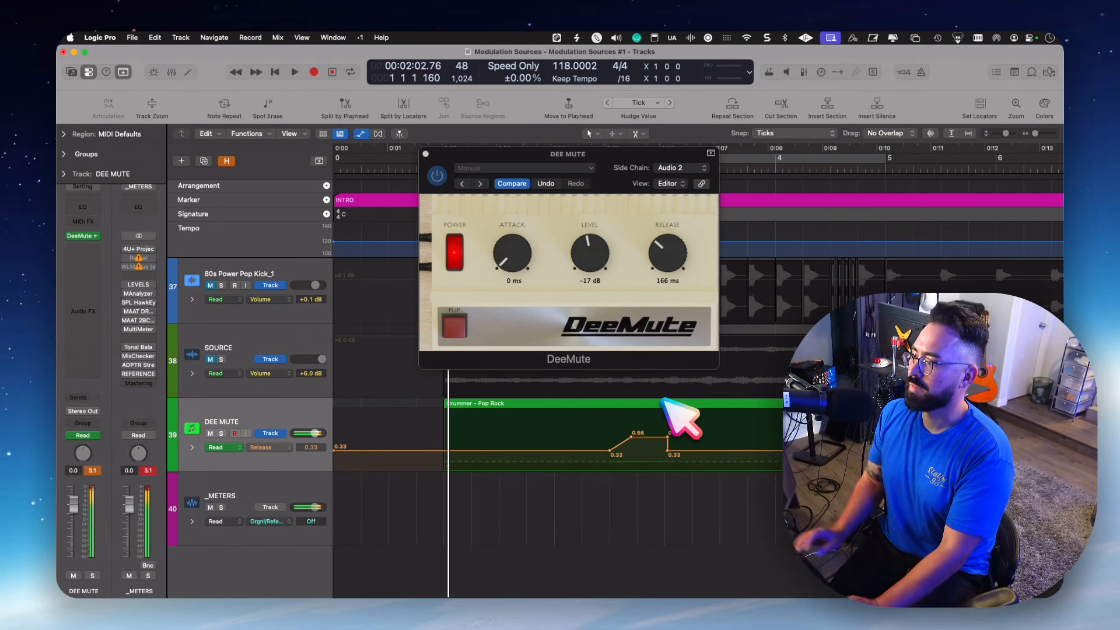